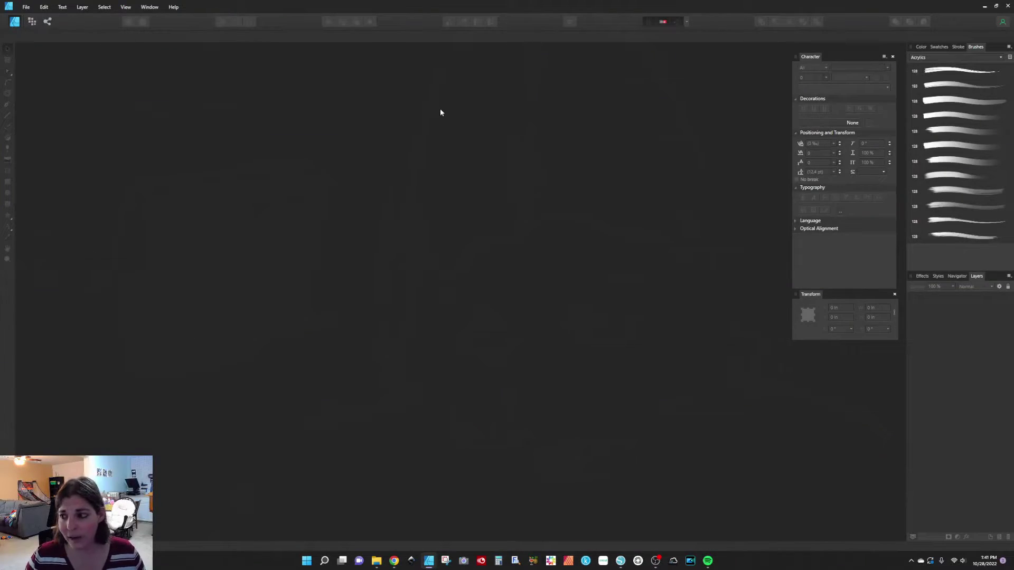
- Create a new 4 × 4 in document at 300 DPI with a blank white canvas
left_click(26, 7)
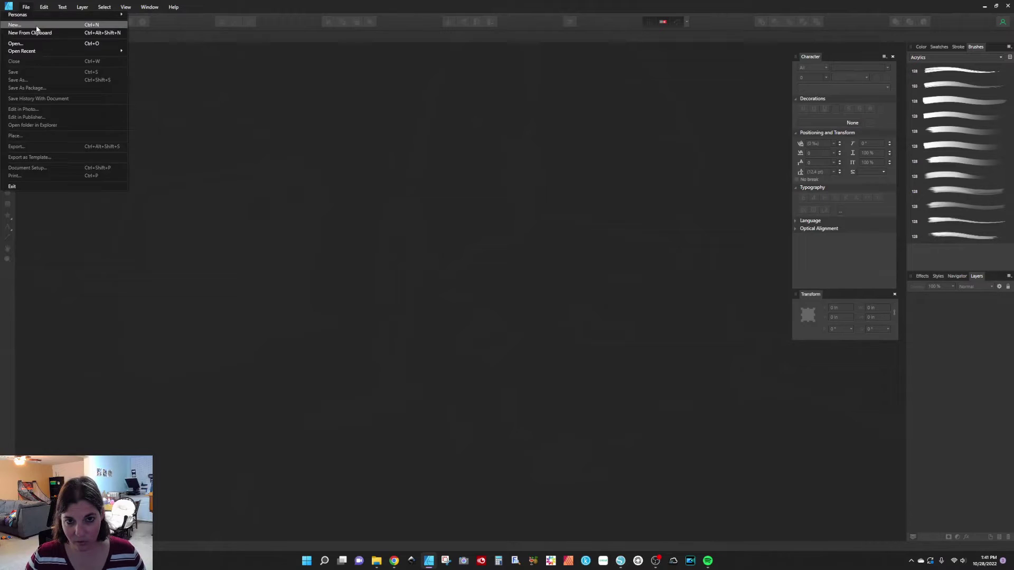
left_click(21, 17)
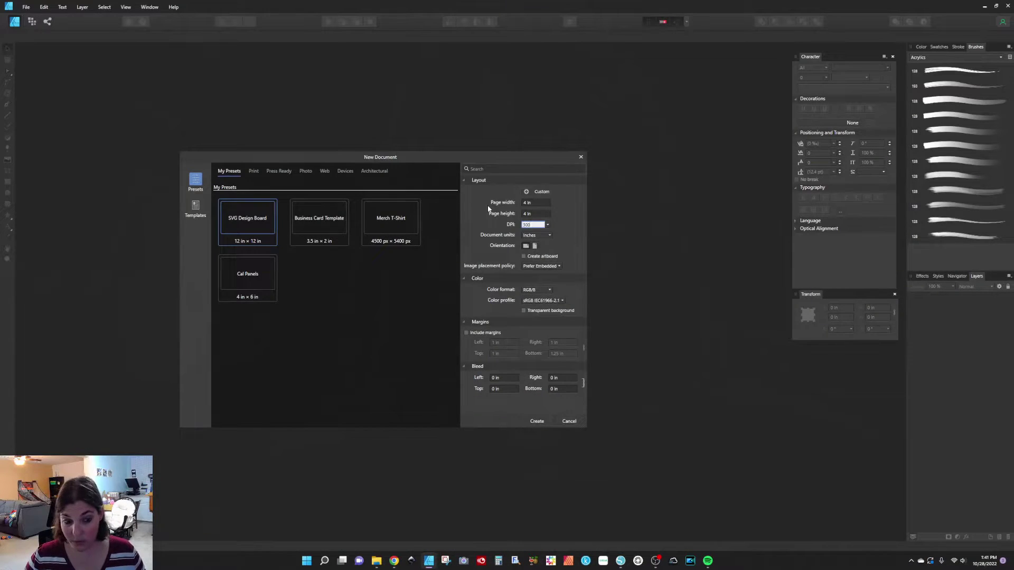
left_click(538, 420)
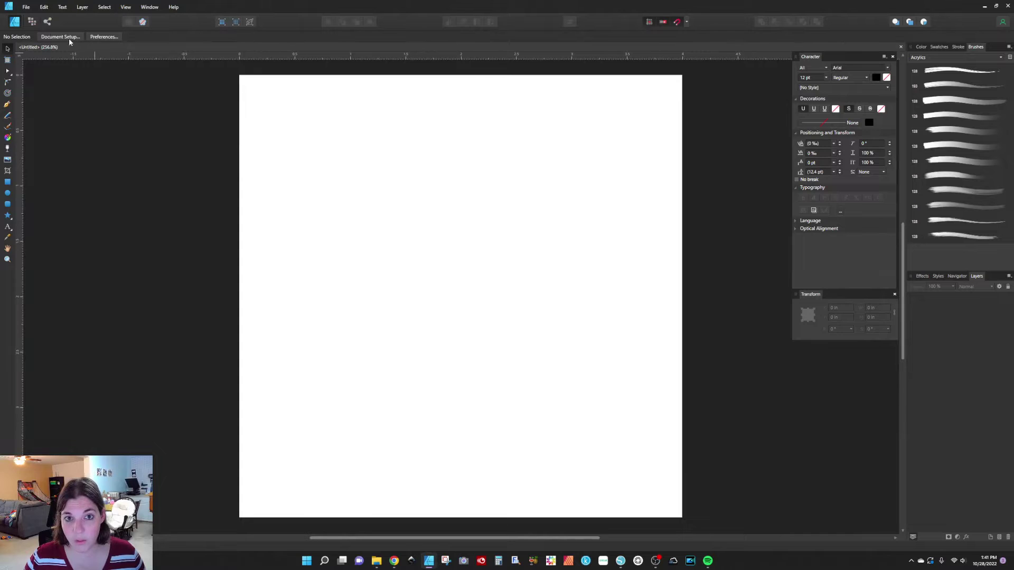
- In the Pixel Persona, load the 128 px round Paint Brush from the Basic set and show swatches
left_click(31, 22)
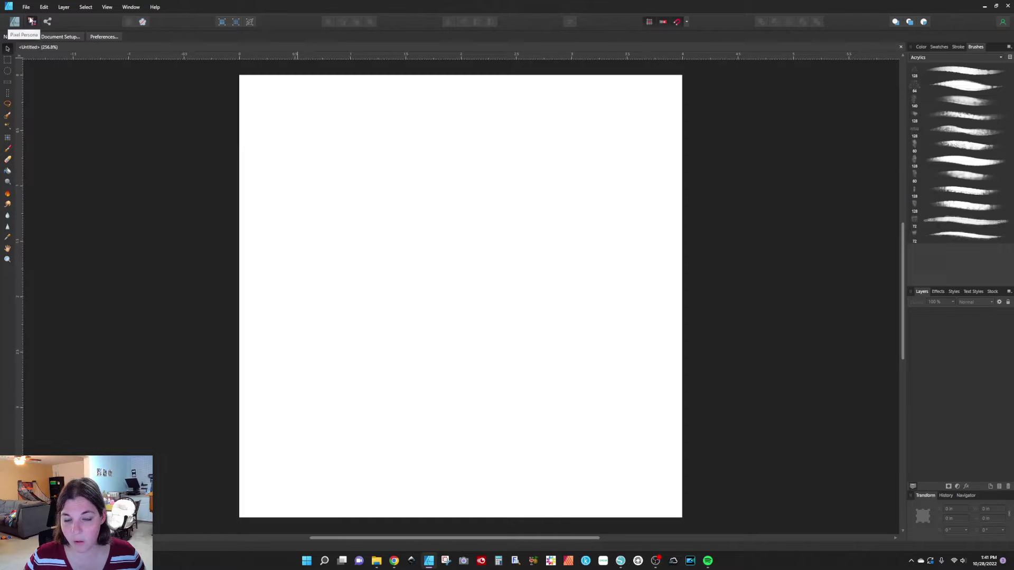
left_click(7, 150)
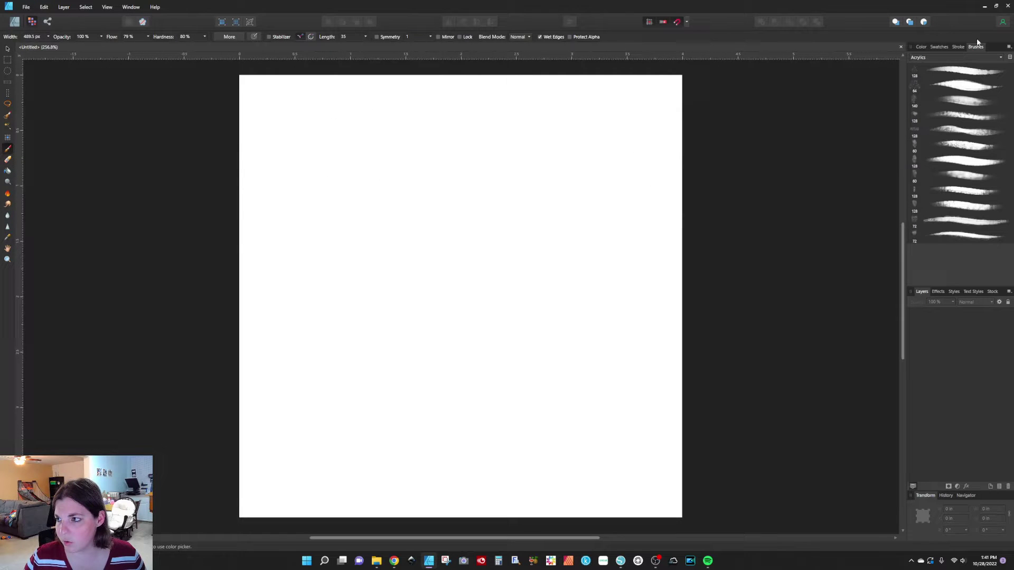
left_click(945, 58)
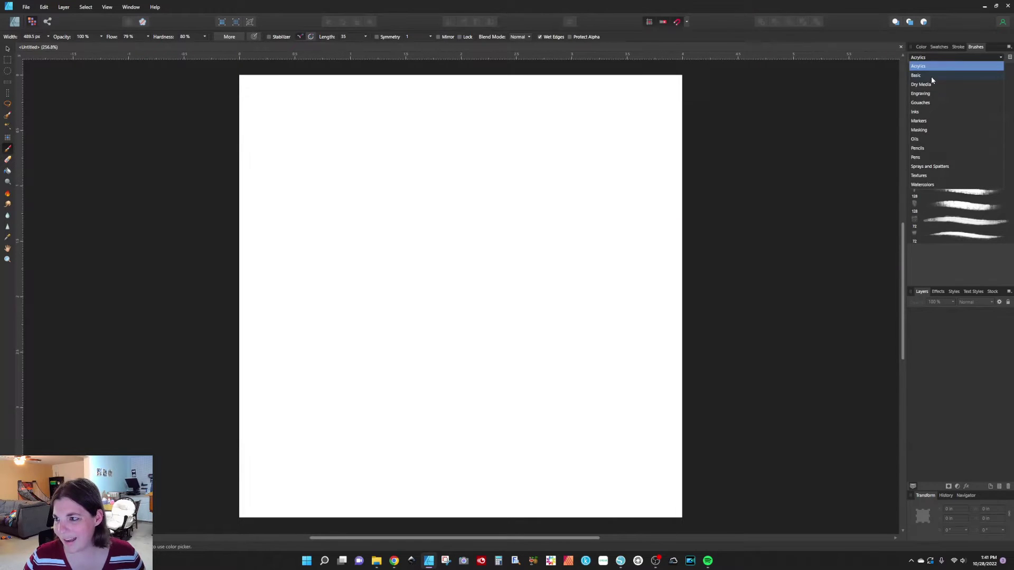
left_click(930, 75)
left_click(948, 172)
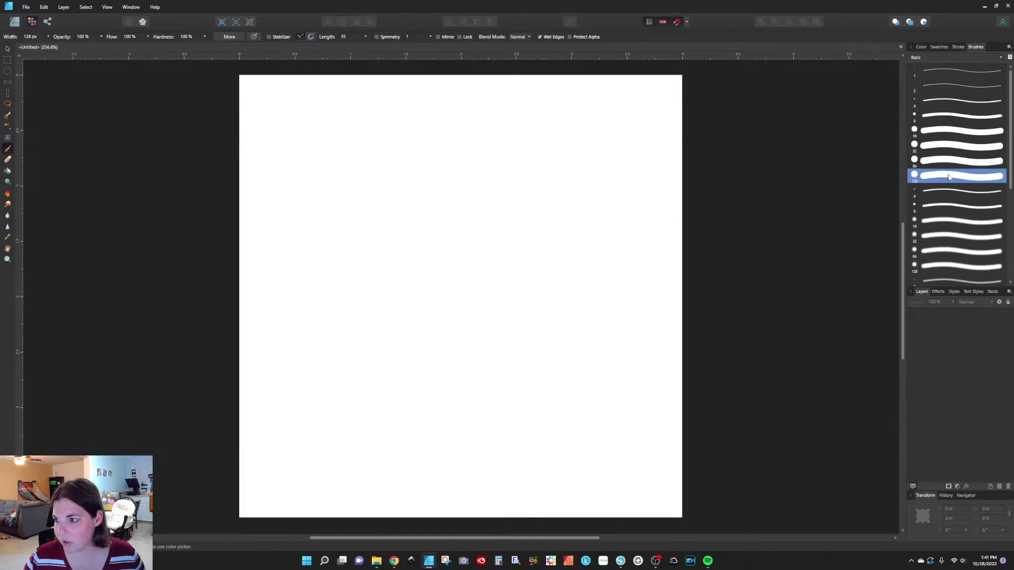
left_click(918, 47)
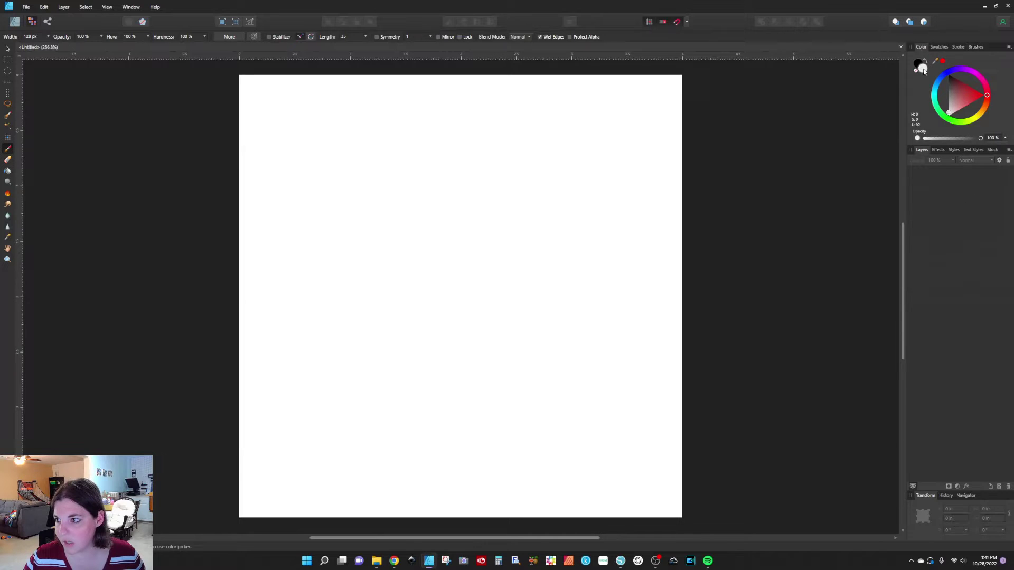
left_click(944, 49)
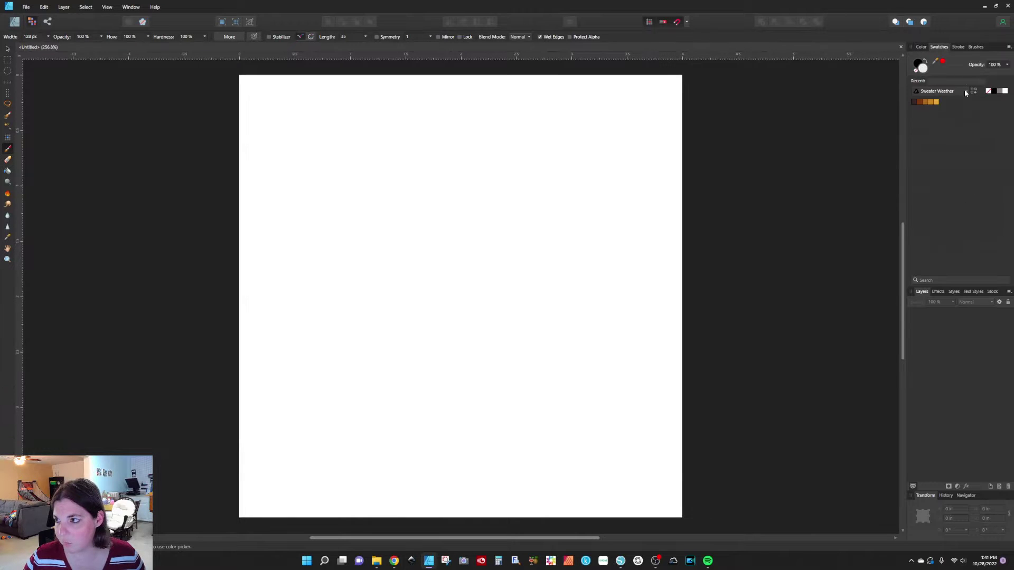
- Stamp large 128 px round dots around the page, undoing misplaced ones
left_click(975, 46)
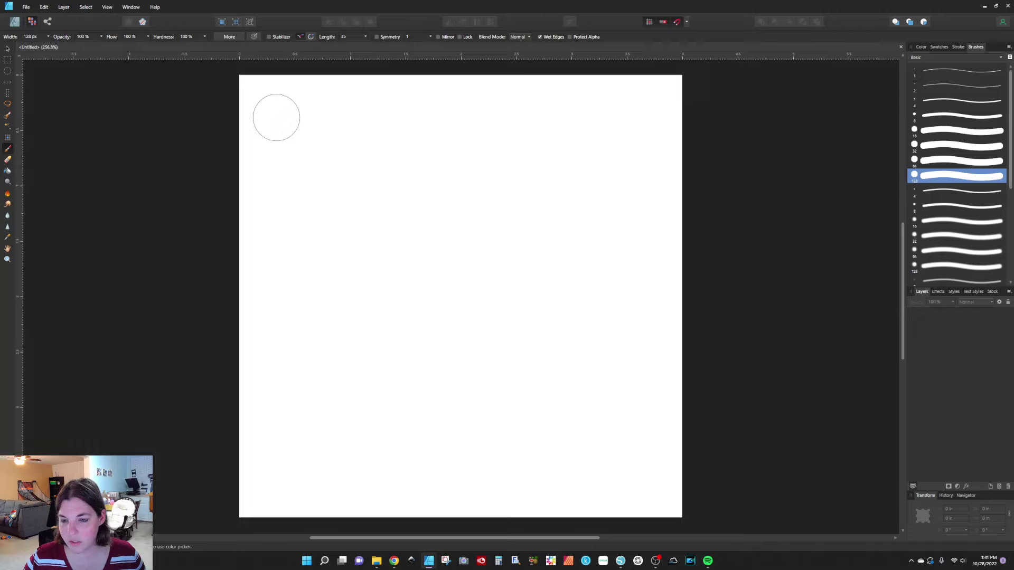
left_click(275, 117)
left_click(350, 283)
key("ctrl+z")
left_click(364, 320)
left_click(549, 173)
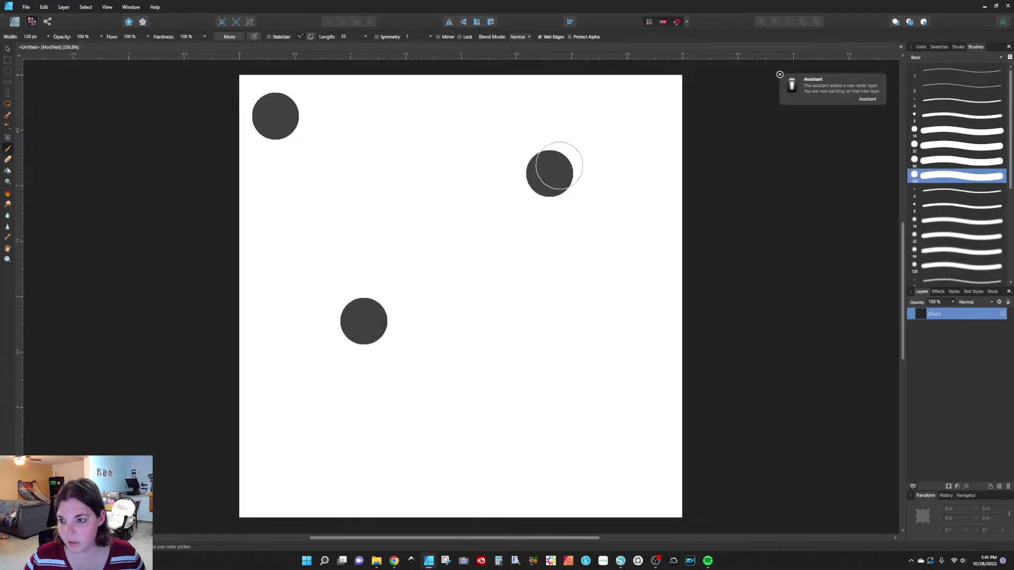
key("ctrl+z")
left_click(584, 146)
left_click(615, 443)
left_click(626, 339)
key("ctrl+z")
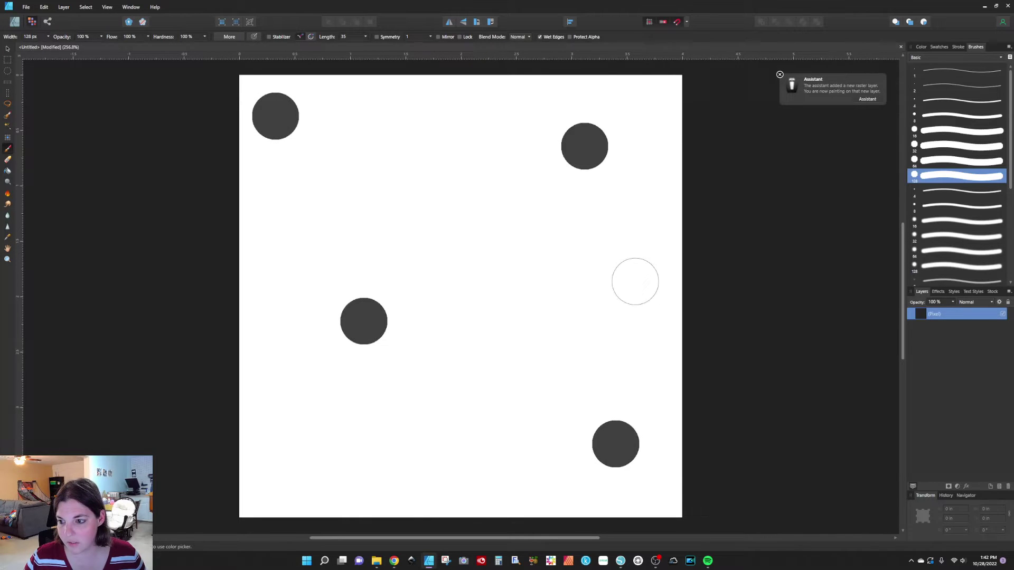
left_click(636, 281)
left_click(420, 477)
left_click(420, 366)
key("ctrl+z")
left_click(453, 155)
left_click(348, 202)
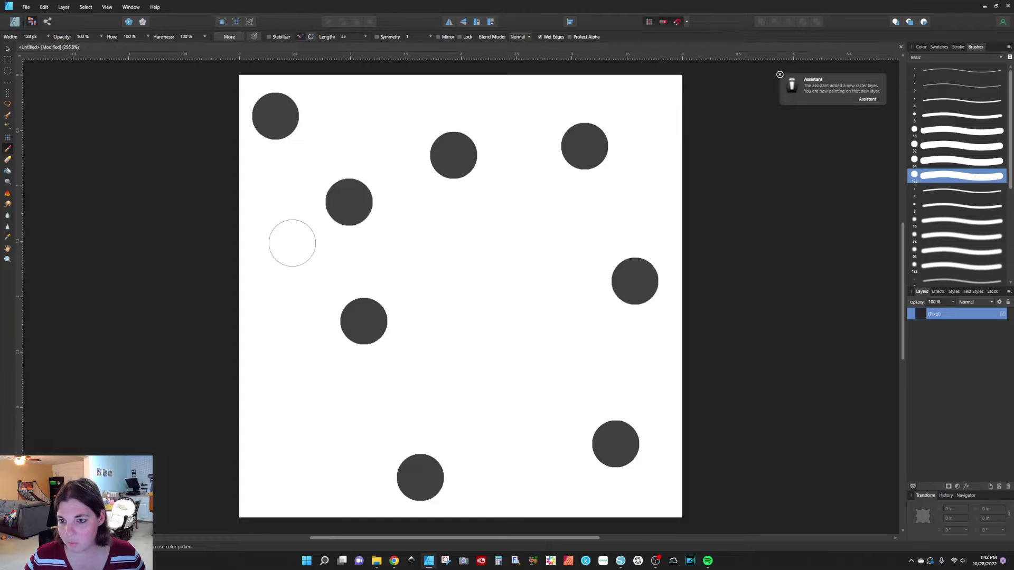
key("ctrl+z")
left_click(298, 420)
key("ctrl+z")
left_click(296, 214)
key("ctrl+z")
left_click(283, 225)
left_click(256, 193)
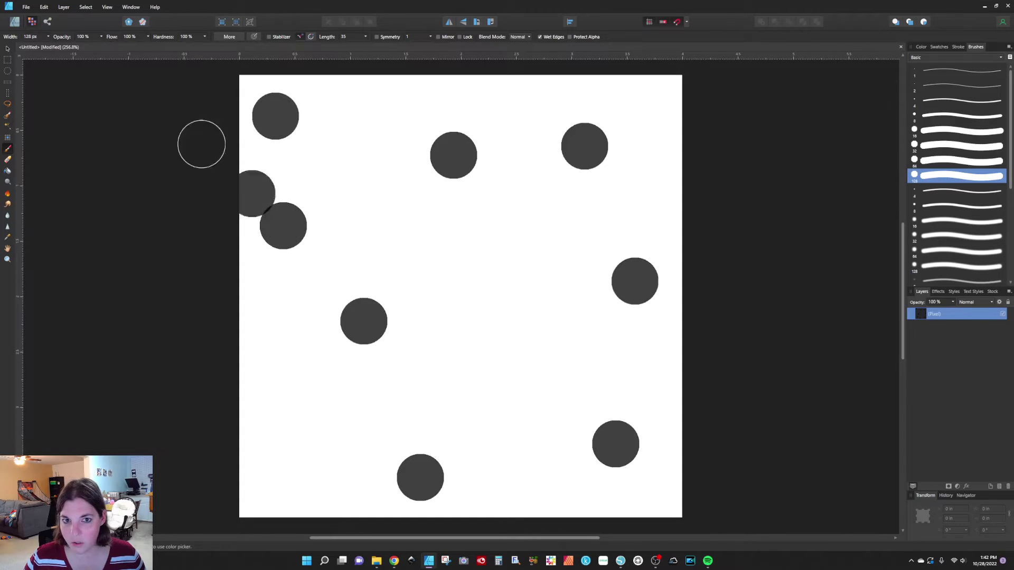
key("ctrl+z")
- Enlarge the brush width and stamp extra-large dots at lower left and centre
left_click(48, 37)
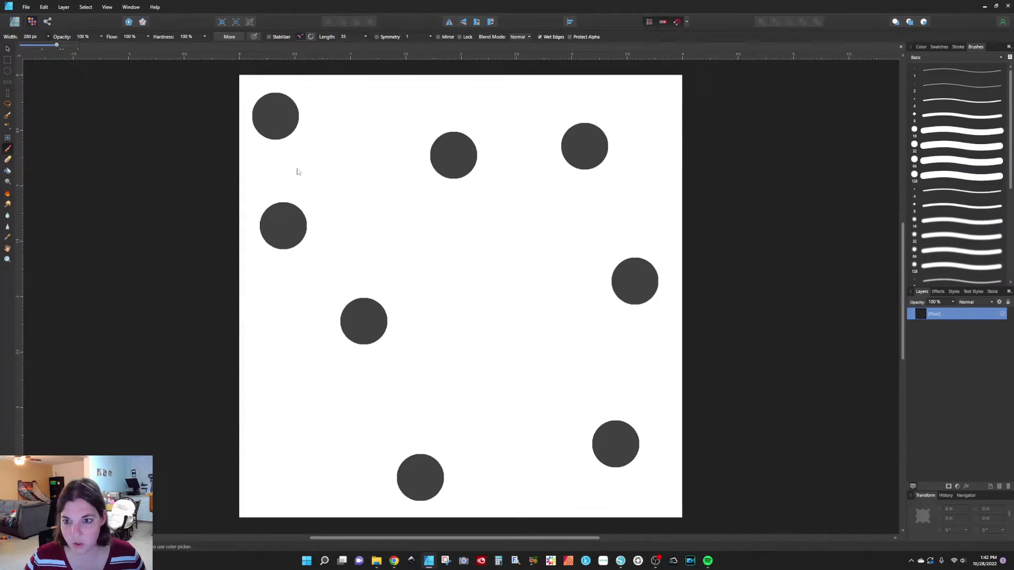
left_click(370, 187)
left_click(366, 248)
key("ctrl+z")
left_click(308, 449)
key("ctrl+z")
left_click(316, 441)
left_click(514, 314)
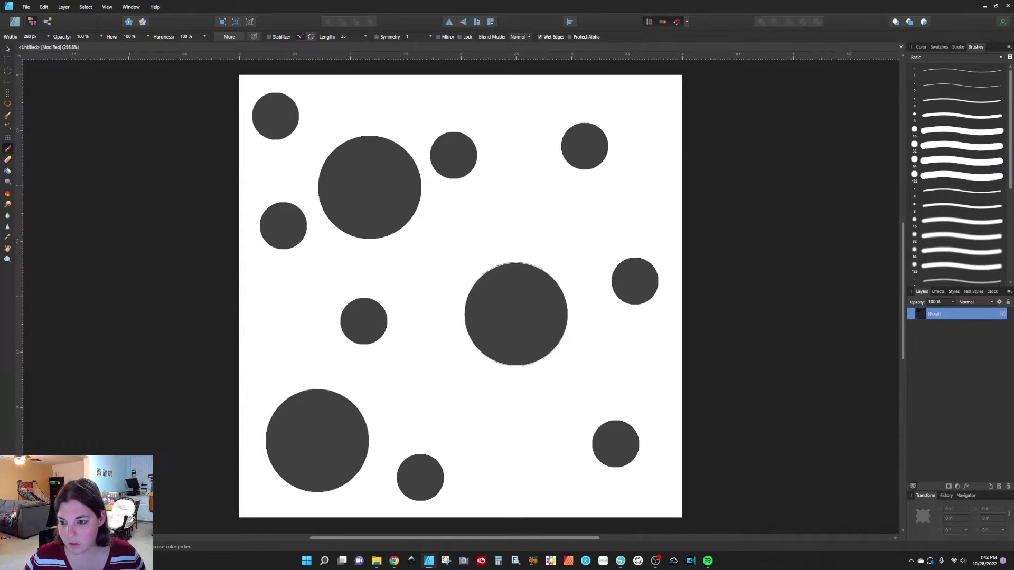
key("ctrl+z")
left_click(516, 328)
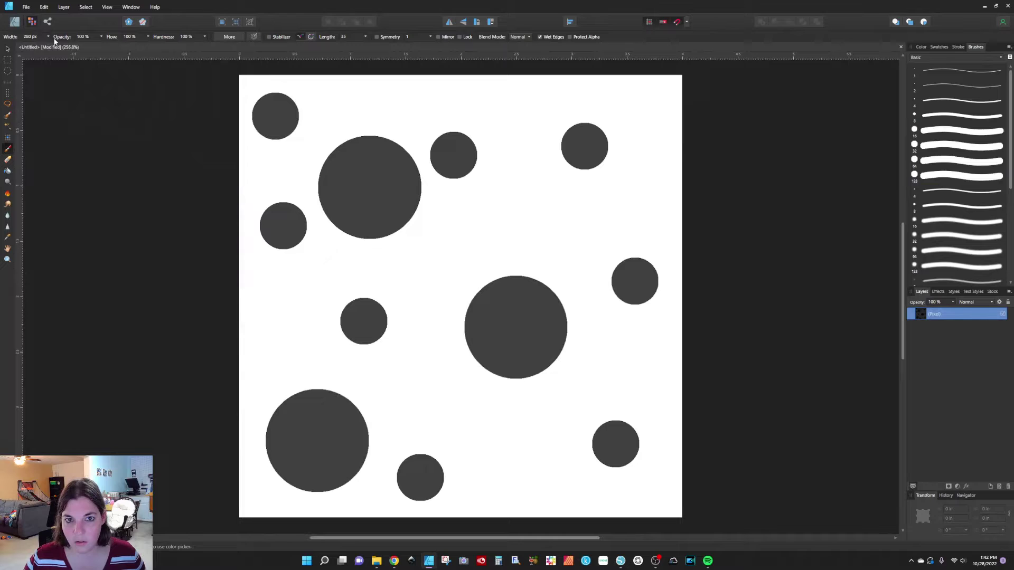
- Stamp medium dots across the page with the 64 px round brush
left_click(932, 163)
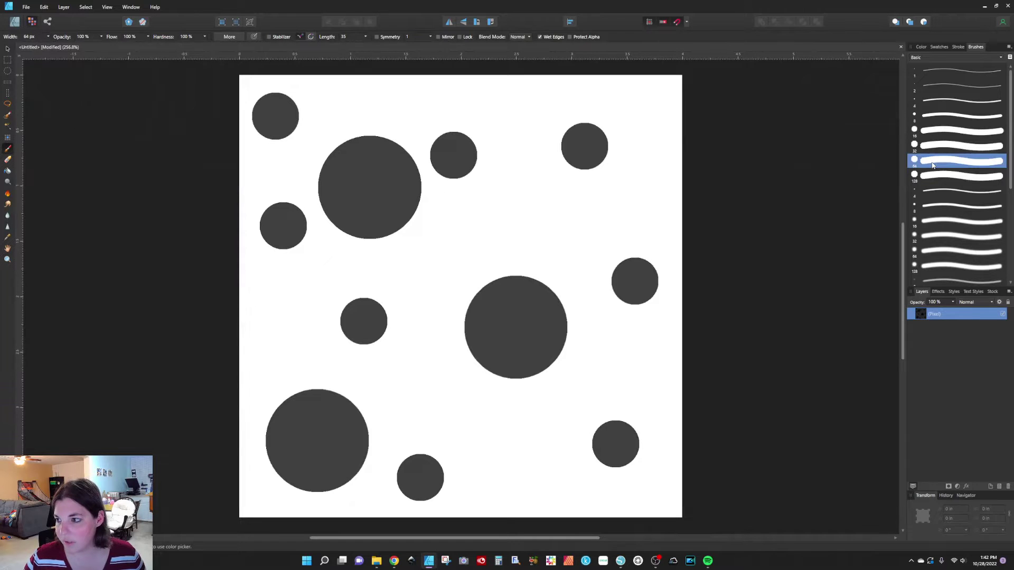
left_click(527, 201)
key("ctrl+z")
left_click(477, 230)
key("ctrl+z")
left_click(502, 199)
key("ctrl+z")
left_click(504, 234)
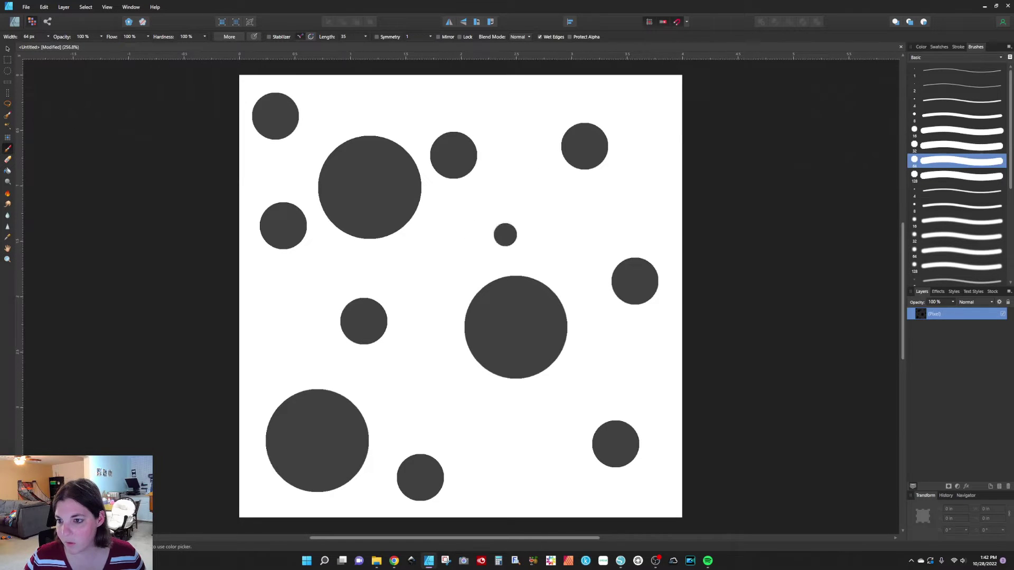
left_click(581, 156)
left_click(638, 100)
left_click(637, 390)
key("ctrl+z")
left_click(633, 378)
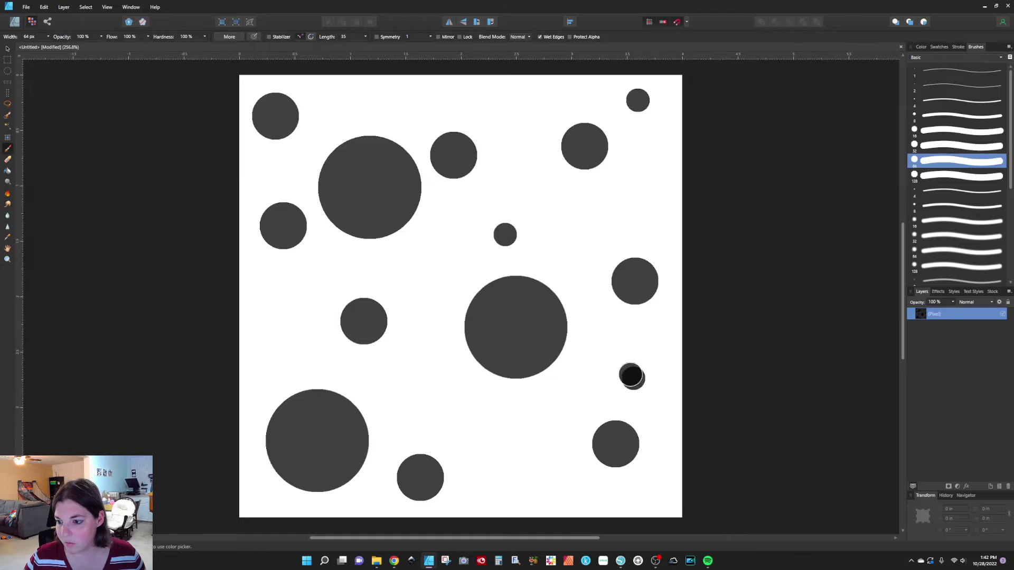
left_click(517, 478)
left_click(412, 384)
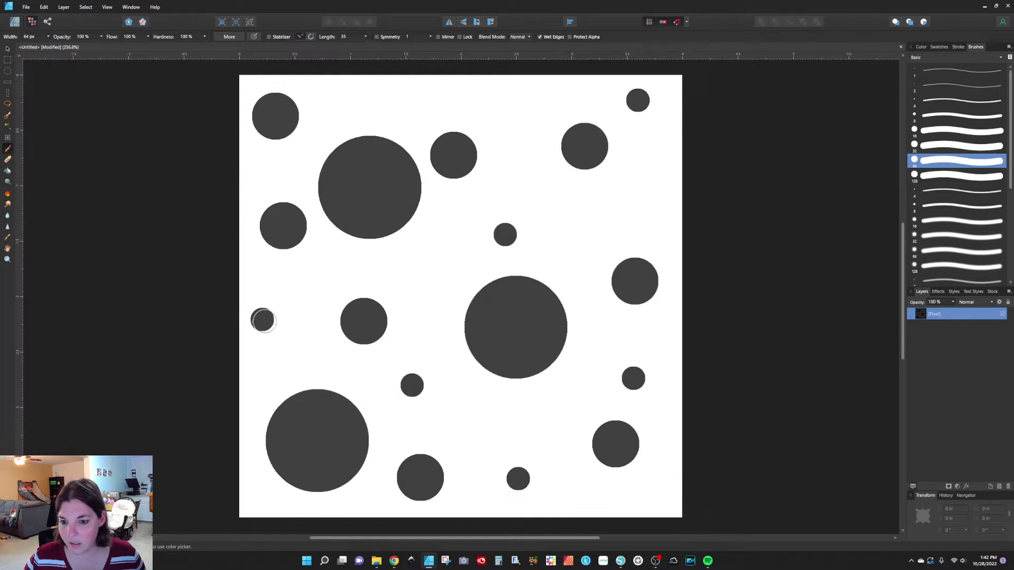
left_click(272, 330)
left_click(347, 105)
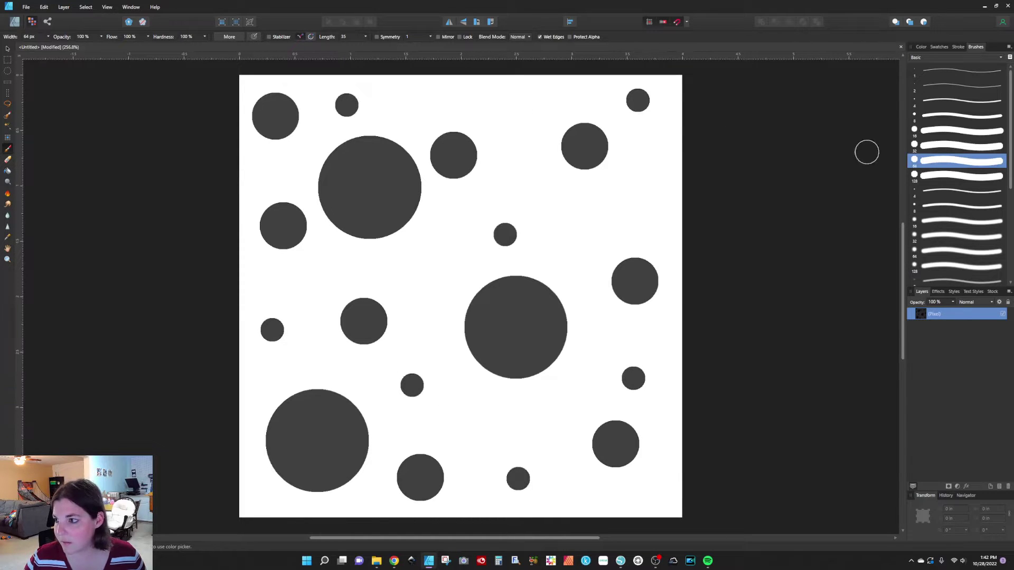
- Stamp small dots around the page with the 32 px round brush
left_click(926, 145)
left_click(641, 211)
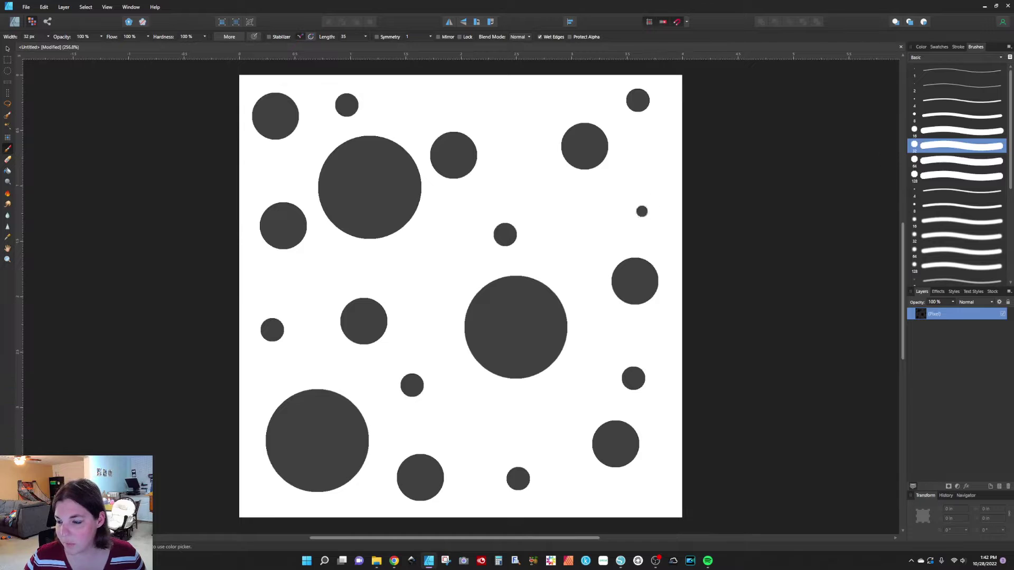
left_click(521, 99)
left_click(429, 273)
left_click(439, 296)
key("ctrl+z")
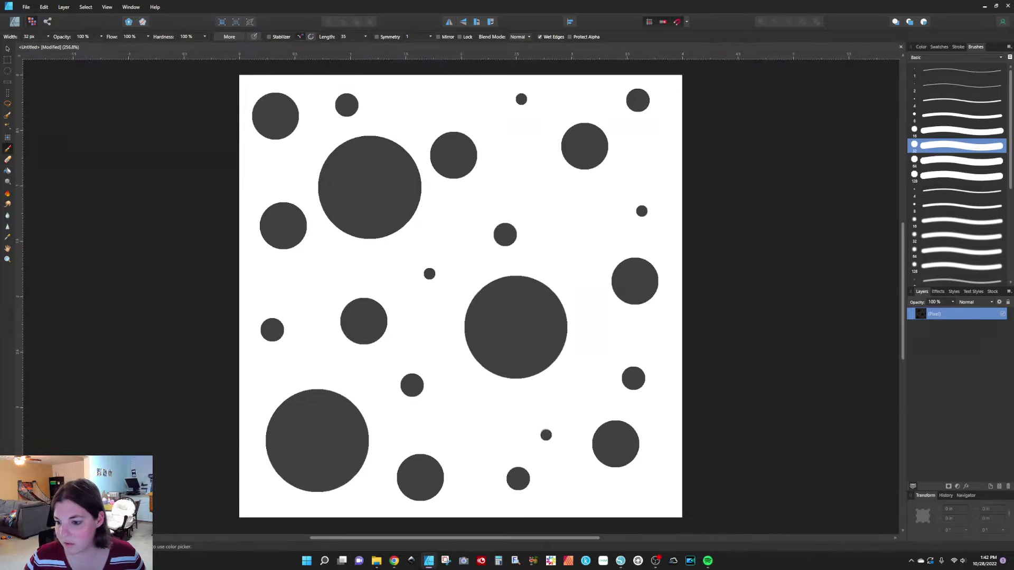
left_click(512, 416)
left_click(307, 289)
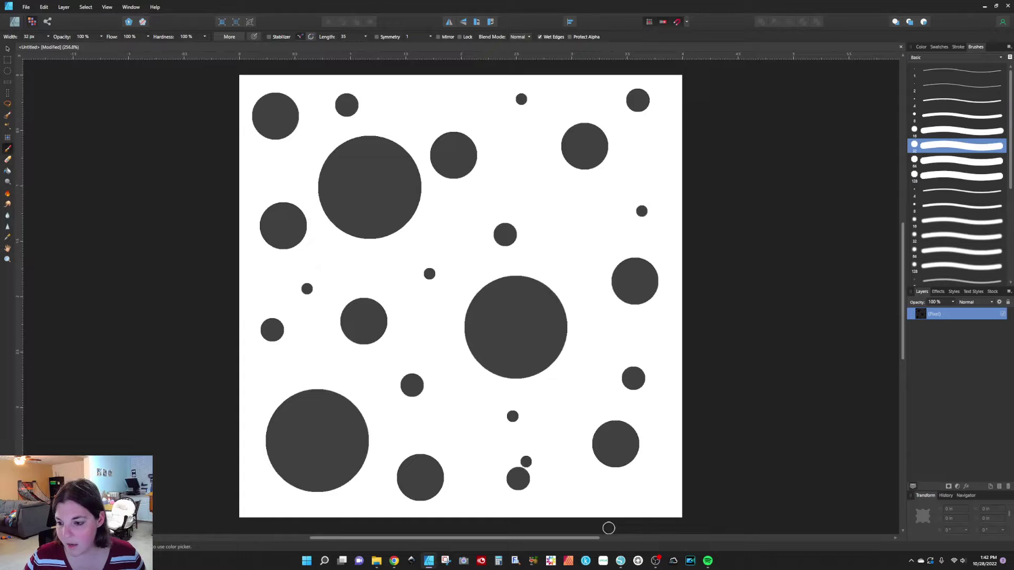
left_click(616, 502)
left_click(284, 177)
left_click(427, 98)
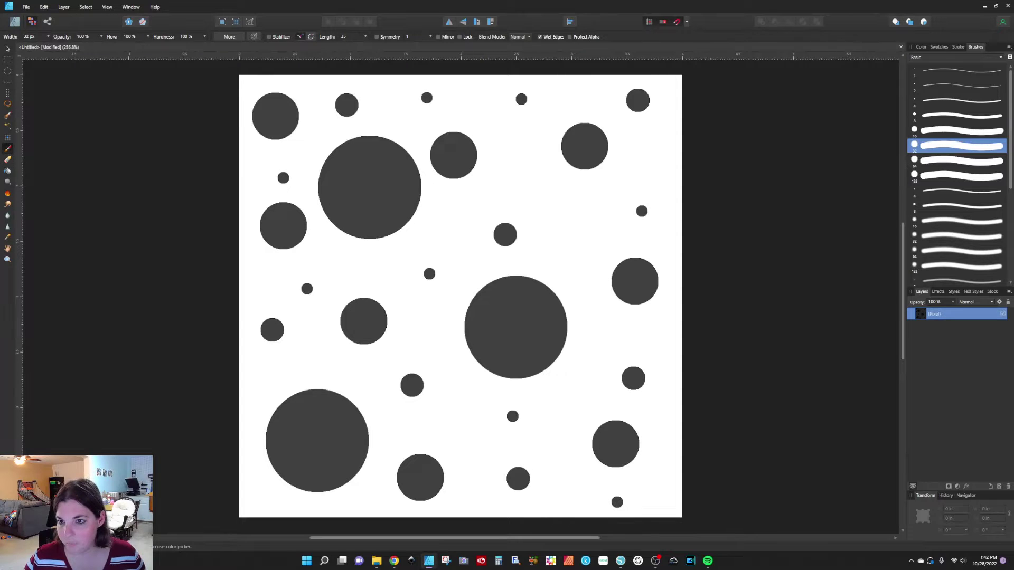
- Dab tiny dots between the circles with the 16 px round brush
left_click(976, 134)
left_click(581, 227)
left_click(537, 156)
left_click(450, 231)
left_click(349, 271)
left_click(284, 285)
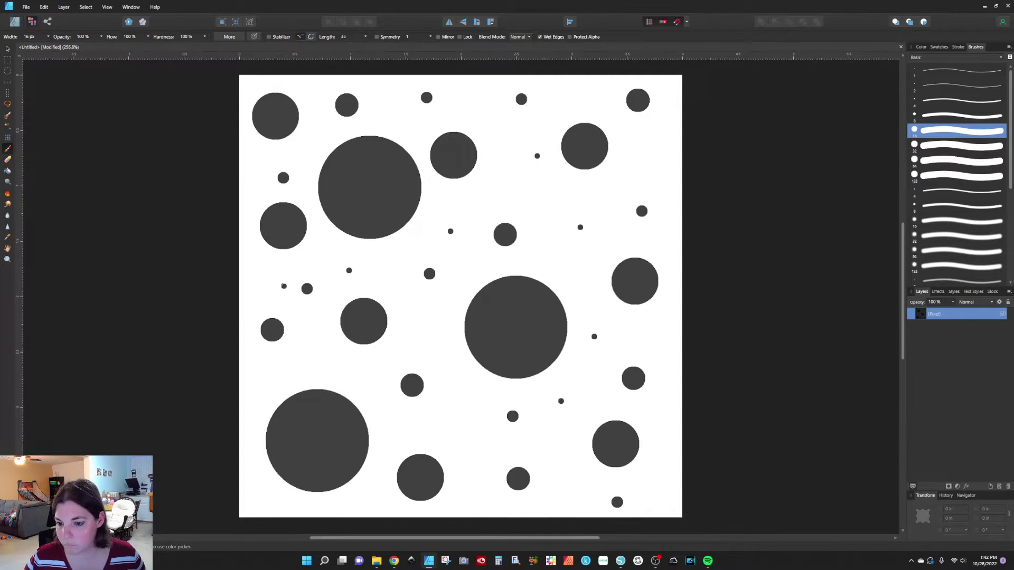
left_click(323, 364)
left_click(560, 401)
left_click(471, 444)
left_click(480, 443)
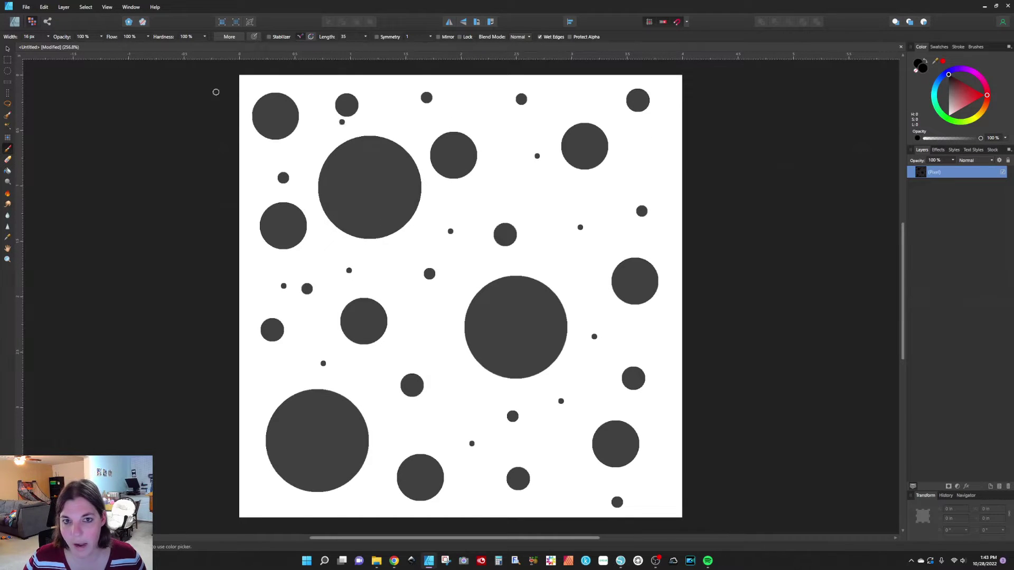
- Turn on Transparent Background in Document Setup's Color settings
left_click(28, 7)
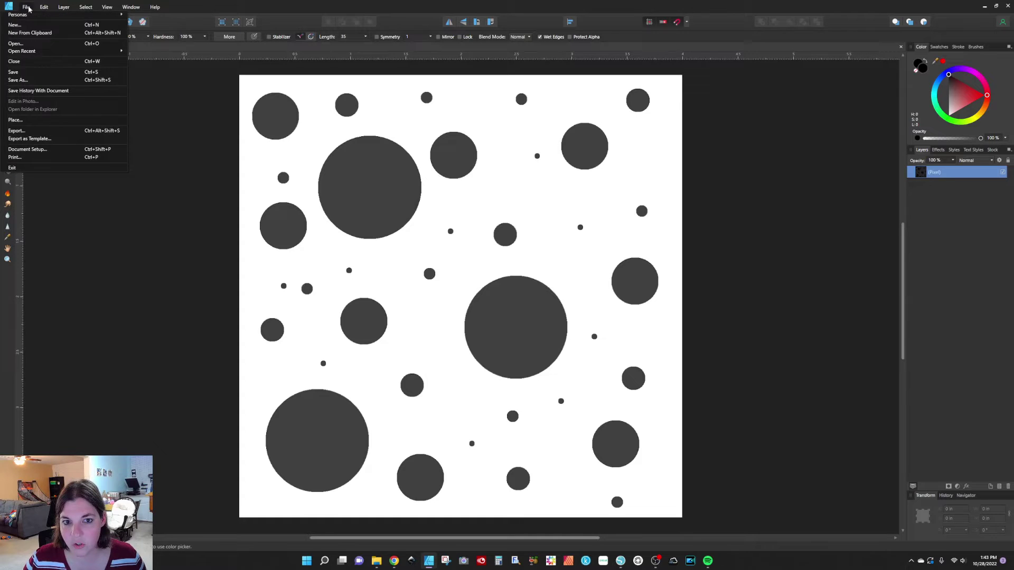
left_click(56, 150)
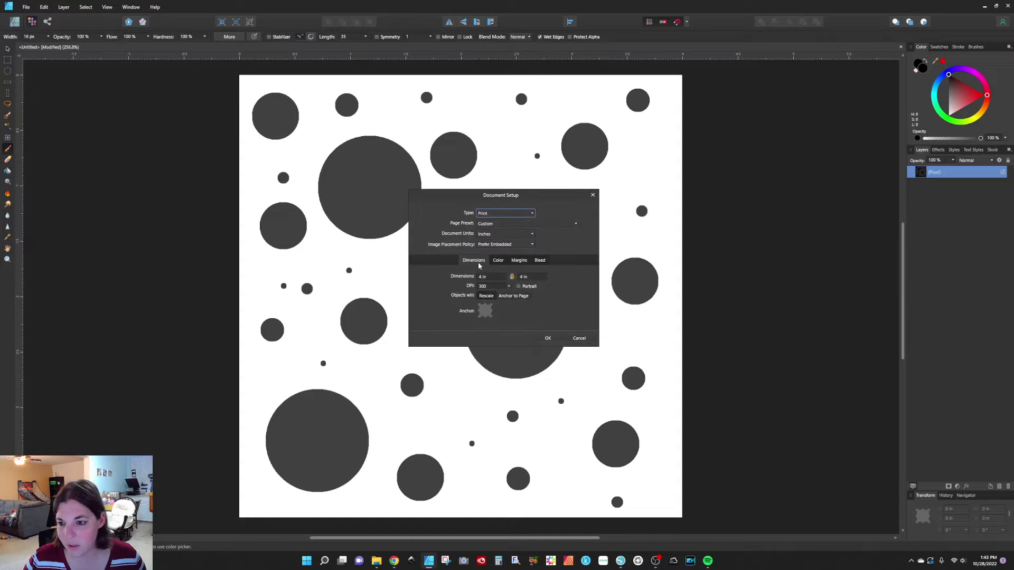
left_click(498, 261)
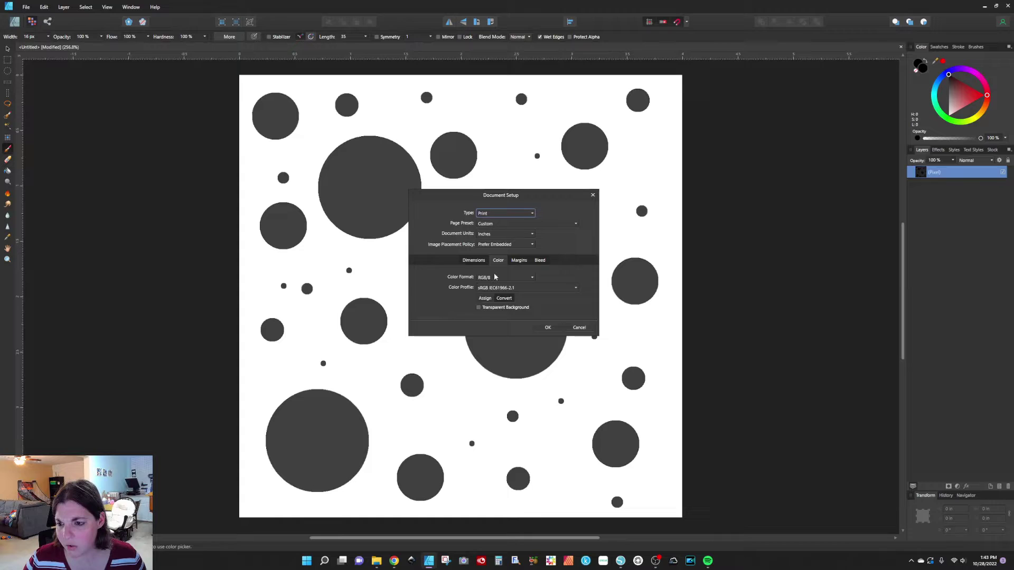
left_click(479, 308)
left_click(547, 328)
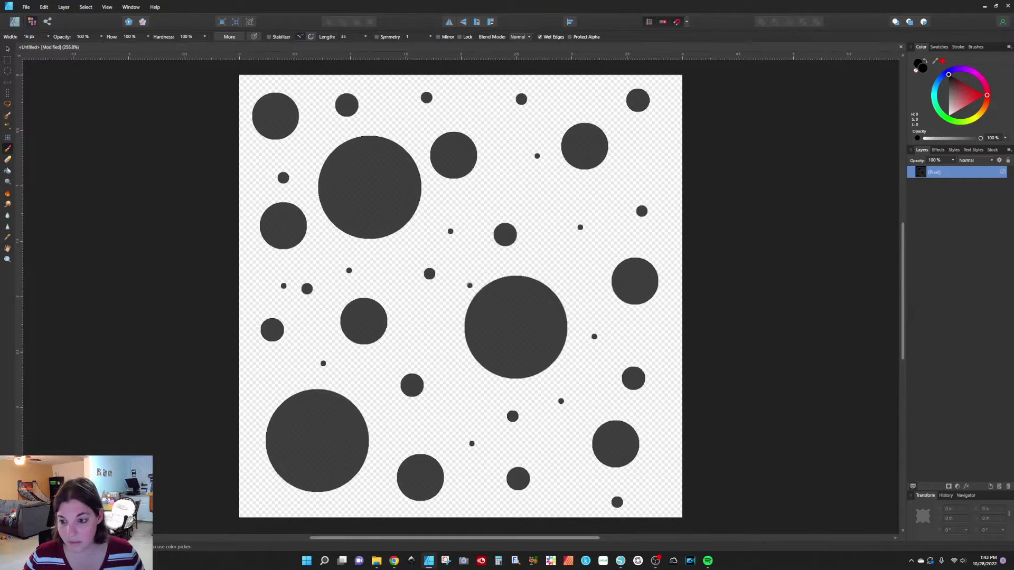
- Open and dismiss the Export dialog, then return to the File menu
left_click(26, 7)
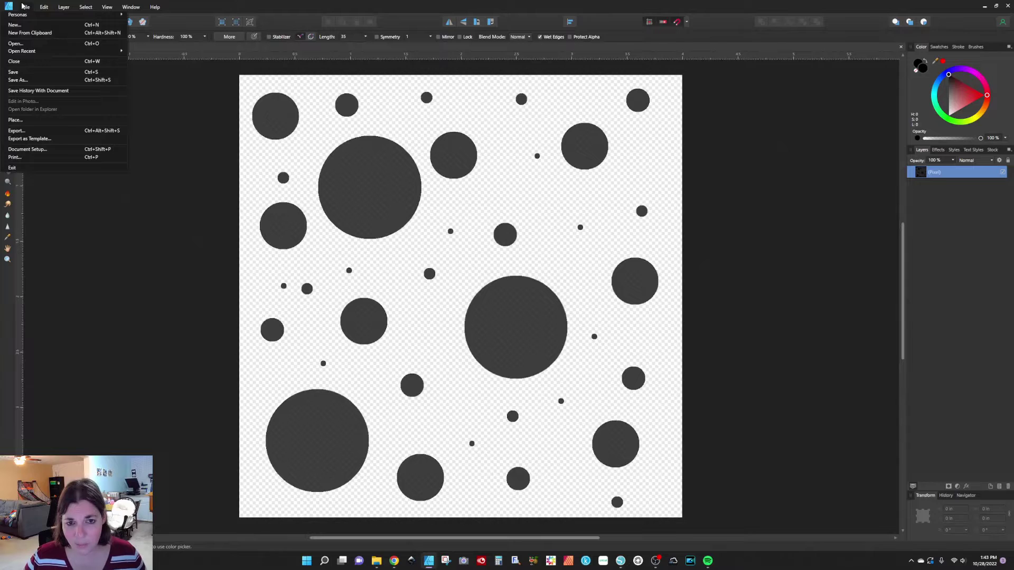
left_click(33, 134)
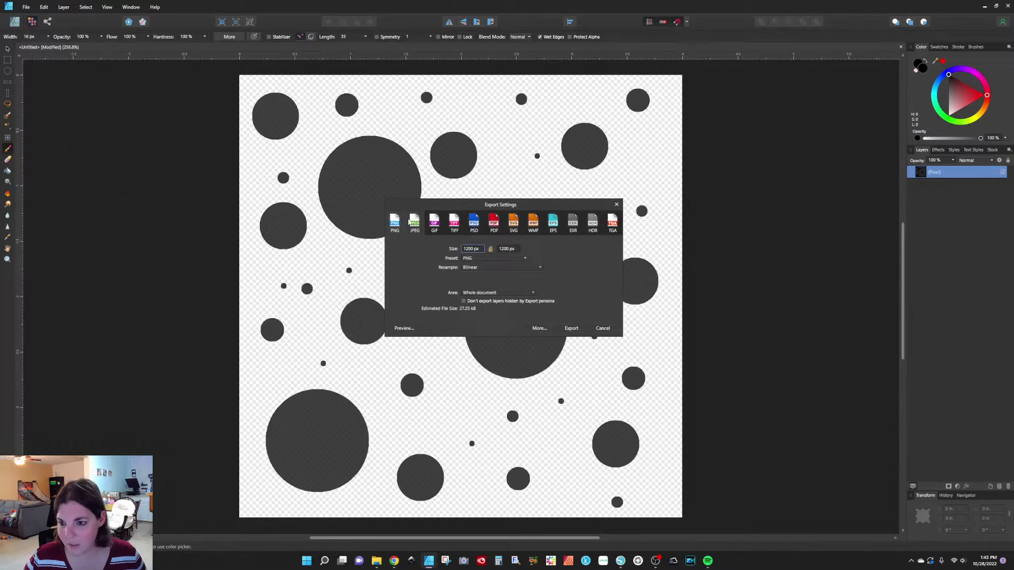
key("Escape")
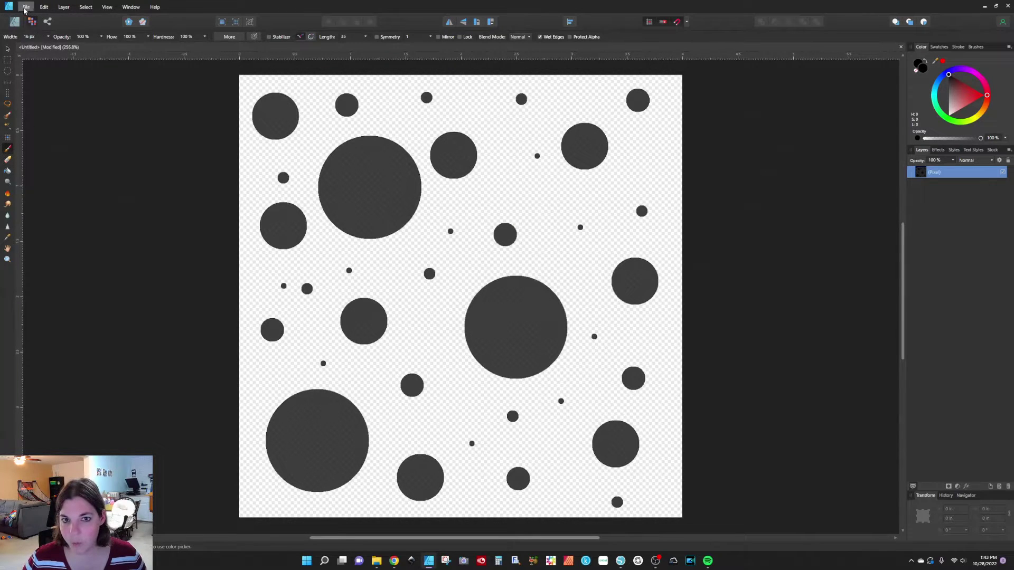
left_click(25, 6)
- Create a new SVG Design Board document and switch to the Pixel Persona
left_click(15, 25)
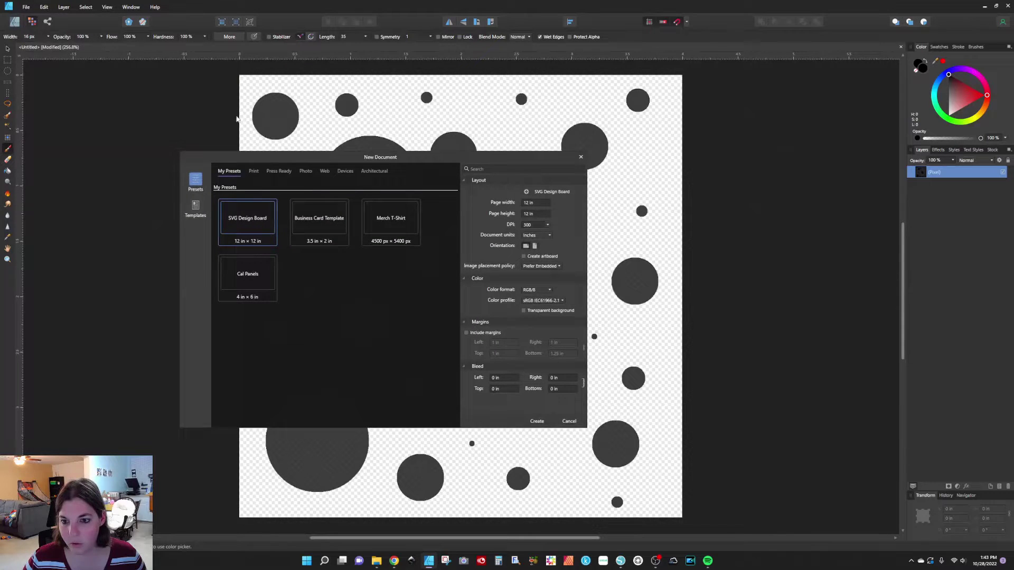
double_click(249, 217)
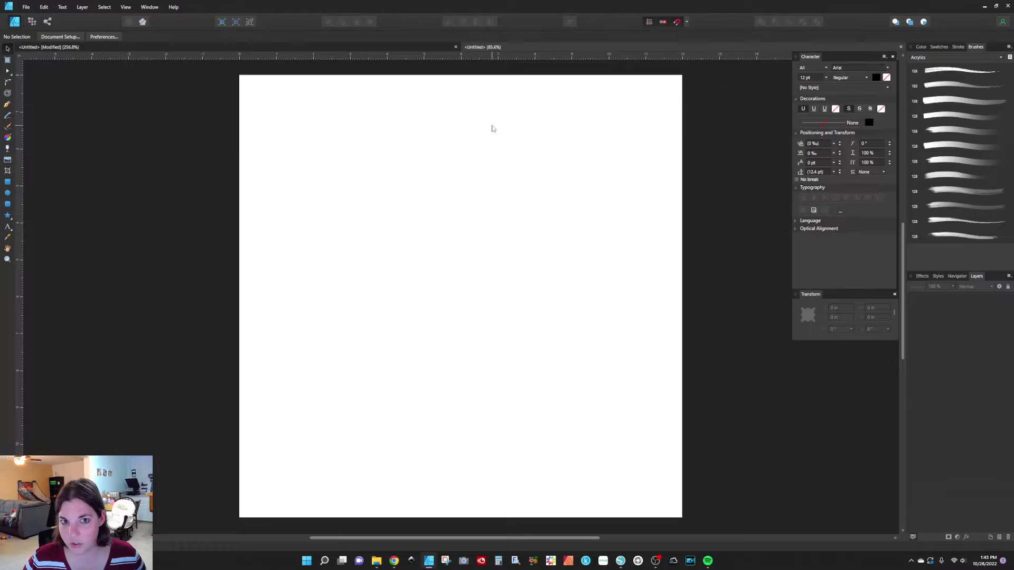
left_click(32, 22)
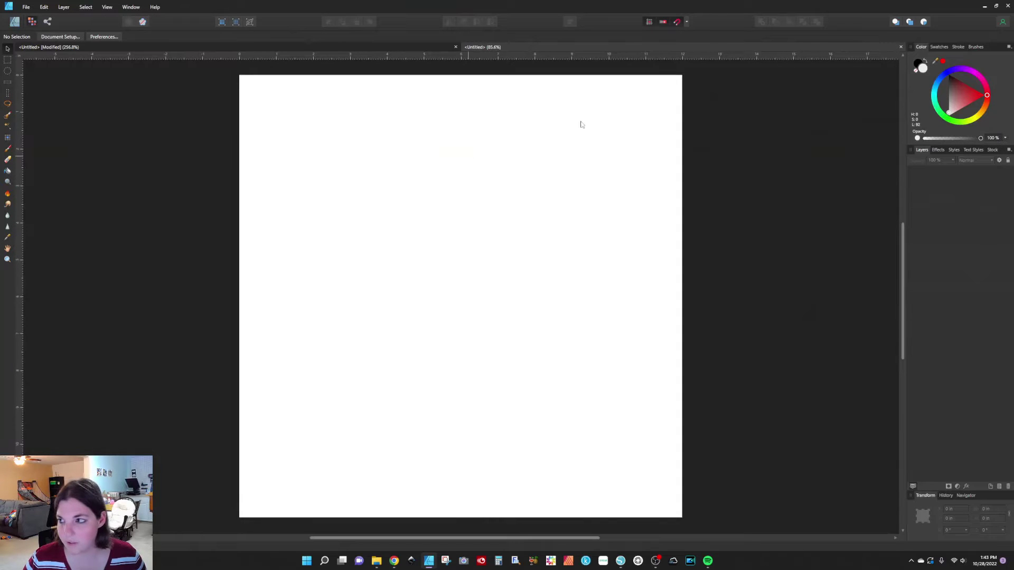
- Make a new intensity brush from the brush test1 image and select it
left_click(977, 47)
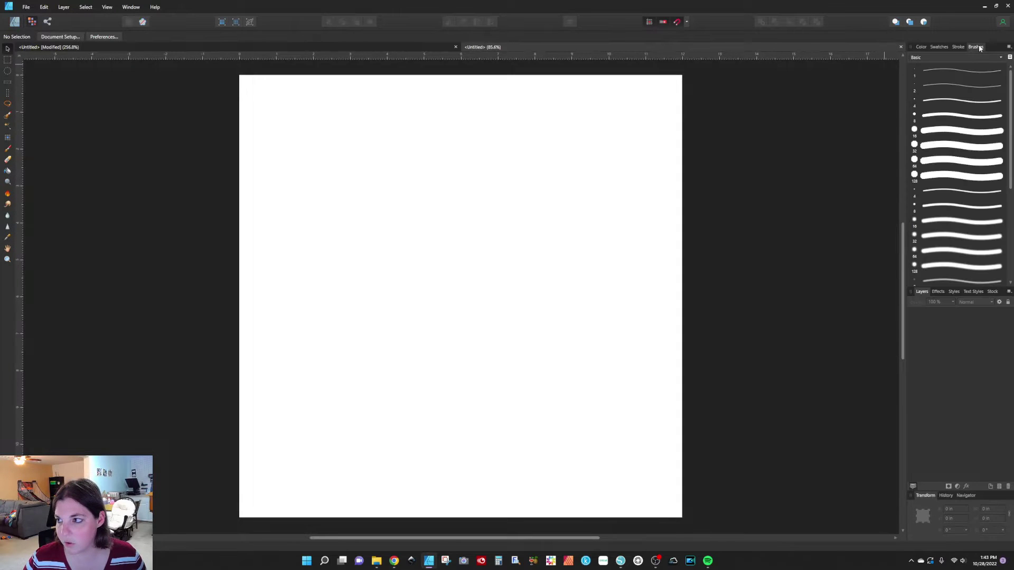
left_click(1009, 47)
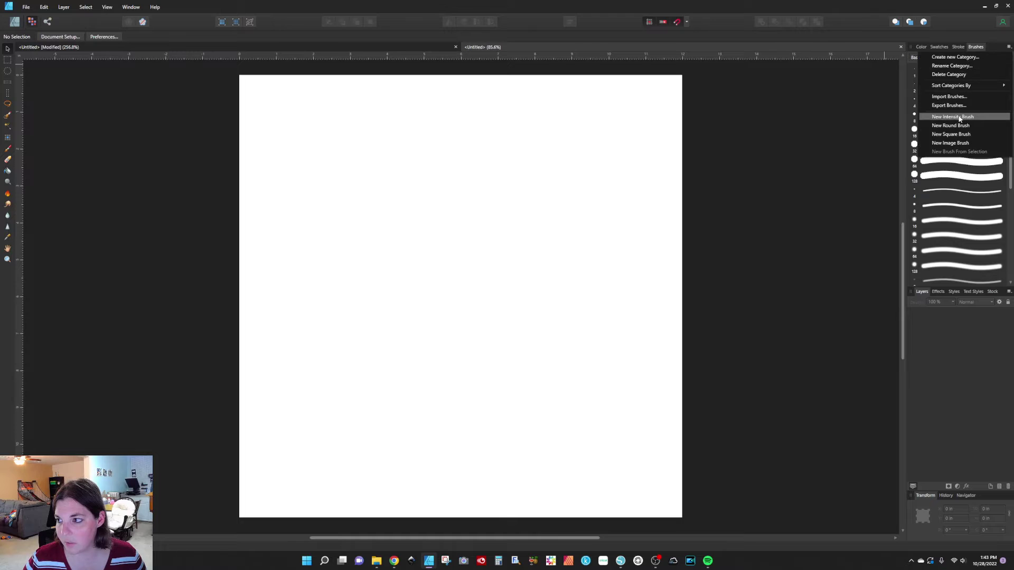
left_click(959, 118)
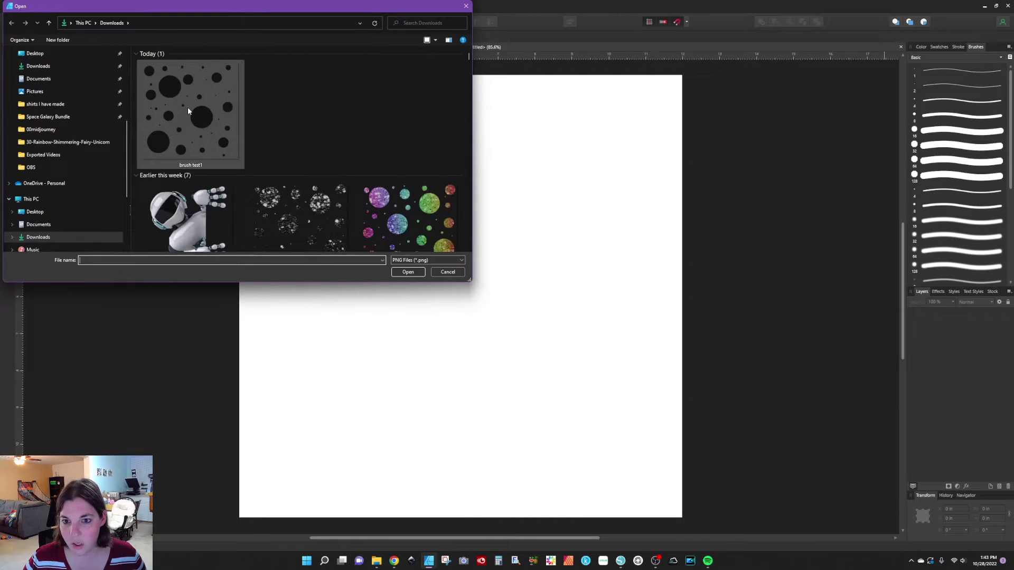
double_click(188, 107)
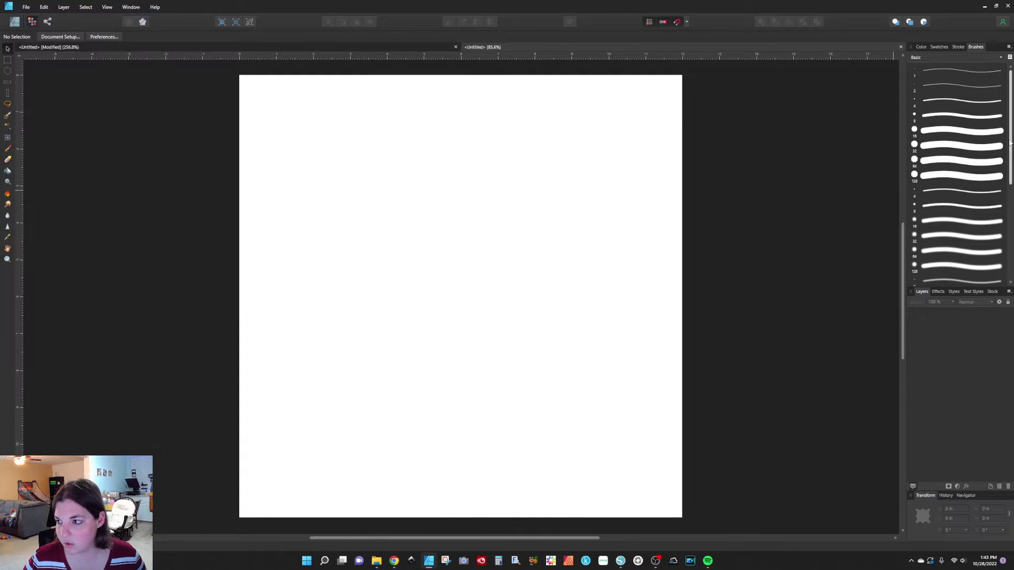
scroll(1011, 161, "down", 5)
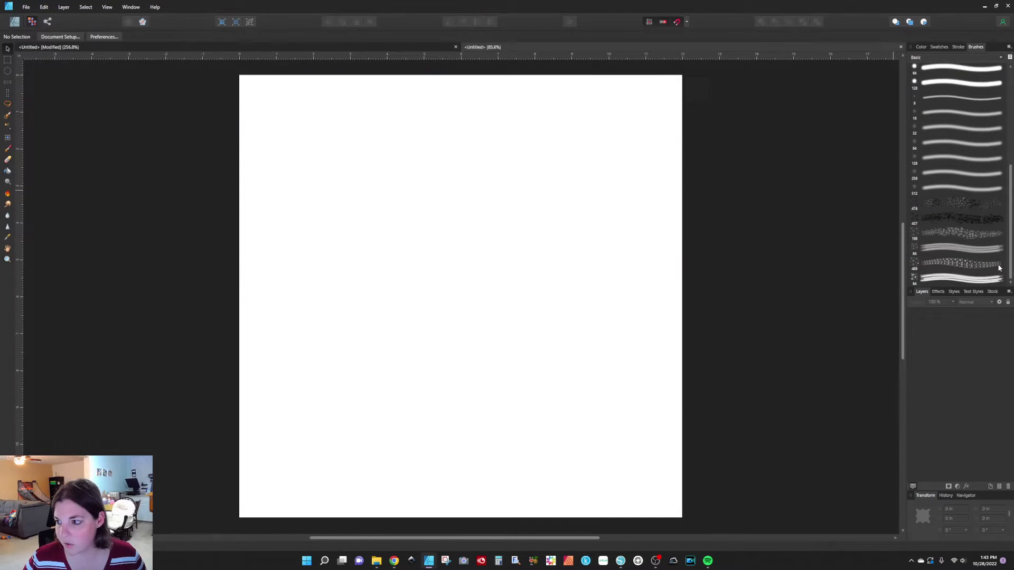
left_click(945, 280)
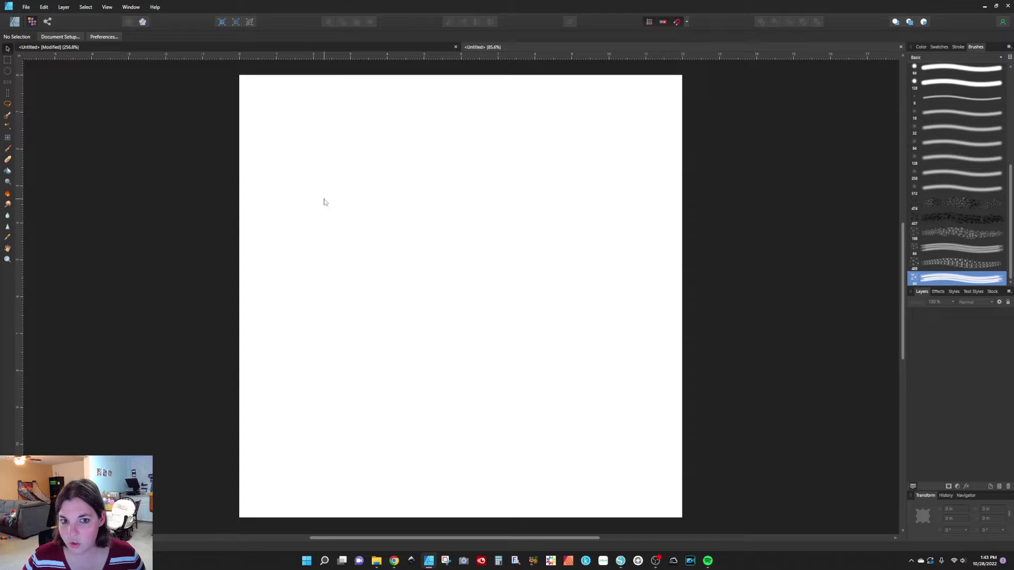
- Paint a test S-shaped stroke with the new brush, then undo it
left_click(7, 150)
mouse_move(268, 211)
left_mouse_down()
mouse_move(295, 178)
mouse_move(360, 221)
mouse_move(347, 300)
mouse_move(535, 283)
left_mouse_up()
key("ctrl+z")
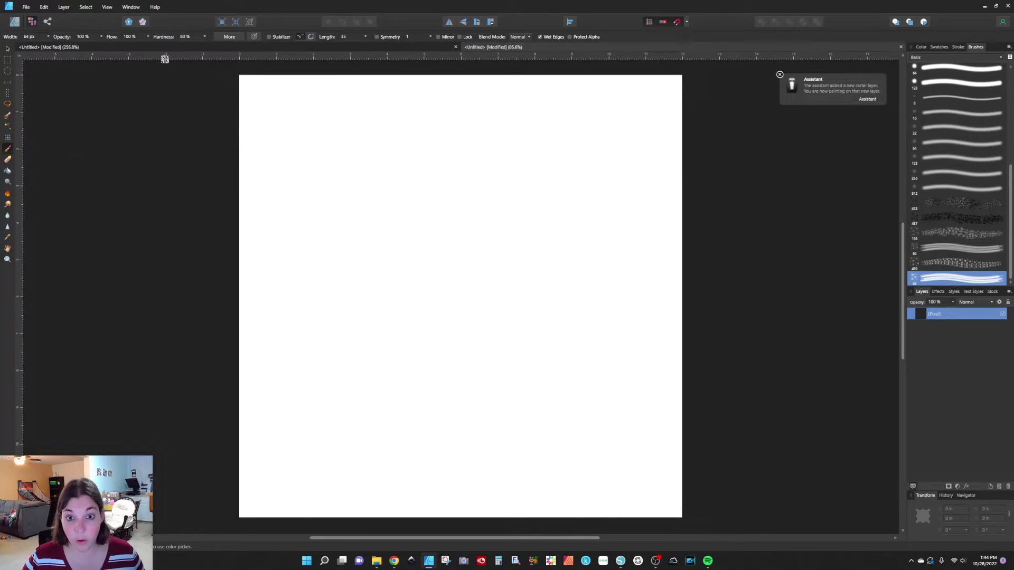
- Edit brush test1: size about 228 px, accumulation 89%, and adjusted dab rotation
double_click(930, 282)
left_click_drag(496, 256, 525, 256)
mouse_move(586, 264)
left_mouse_down()
mouse_move(569, 268)
mouse_move(575, 295)
mouse_move(590, 299)
left_mouse_up()
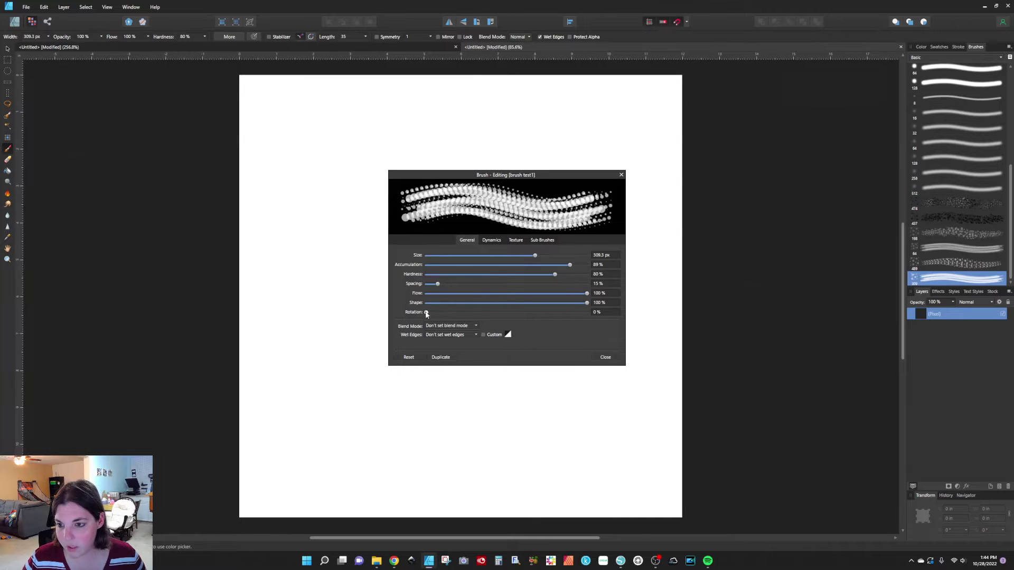
left_click_drag(427, 313, 444, 314)
- On Dynamics, add random accumulation, flow and colour jitter; set width to 92.7 px
left_click(492, 241)
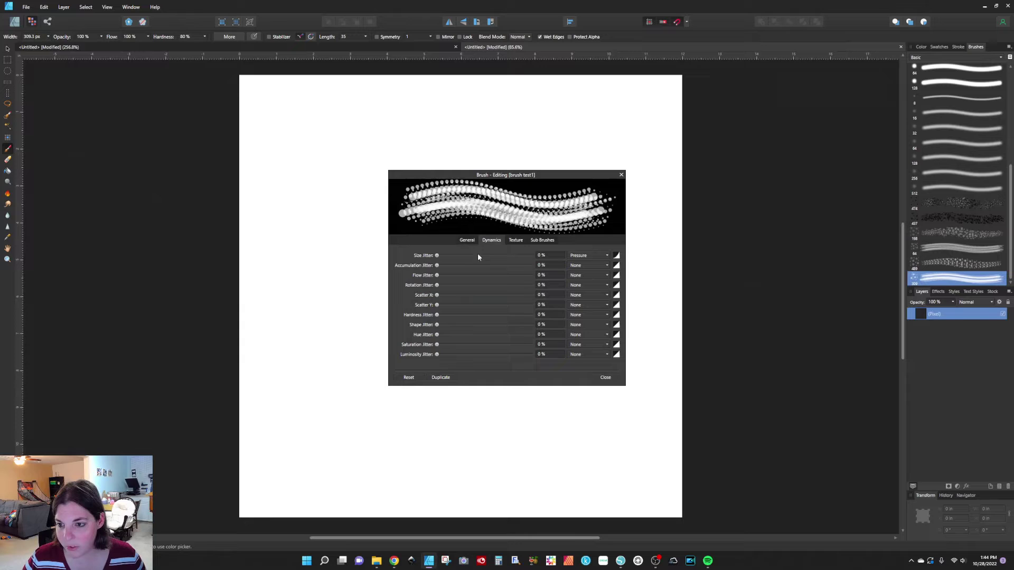
left_click_drag(437, 255, 476, 256)
mouse_move(436, 265)
left_mouse_down()
mouse_move(458, 268)
mouse_move(440, 297)
mouse_move(472, 295)
mouse_move(464, 305)
mouse_move(465, 295)
left_mouse_up()
mouse_move(476, 258)
left_mouse_down()
mouse_move(436, 260)
mouse_move(452, 266)
left_mouse_up()
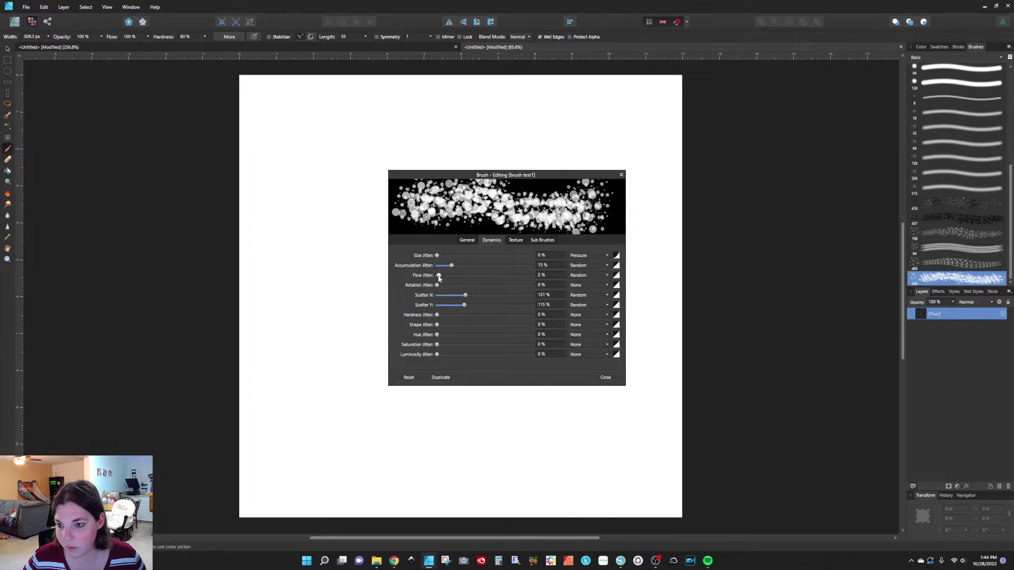
left_click_drag(438, 275, 442, 275)
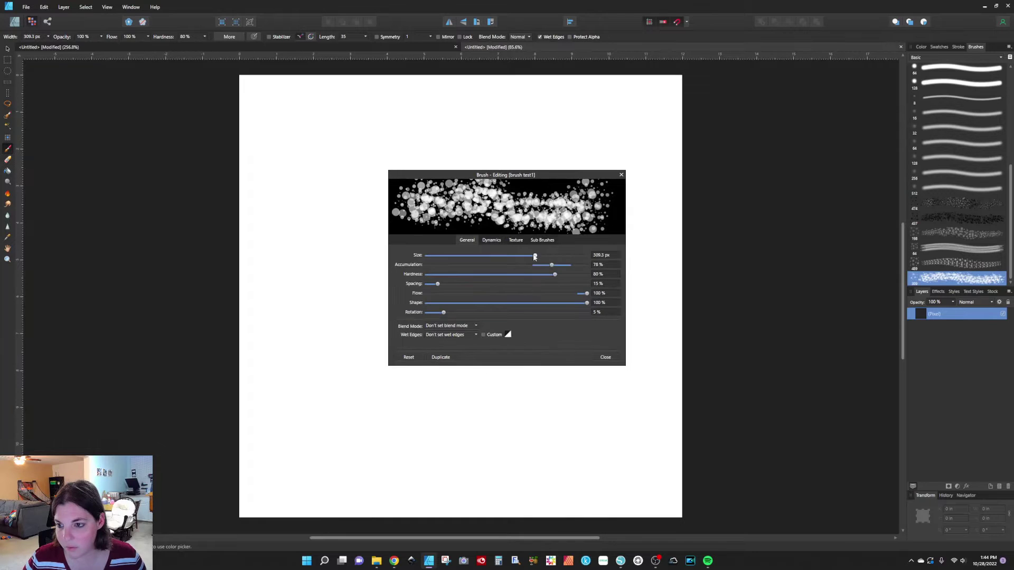
left_click_drag(534, 255, 504, 255)
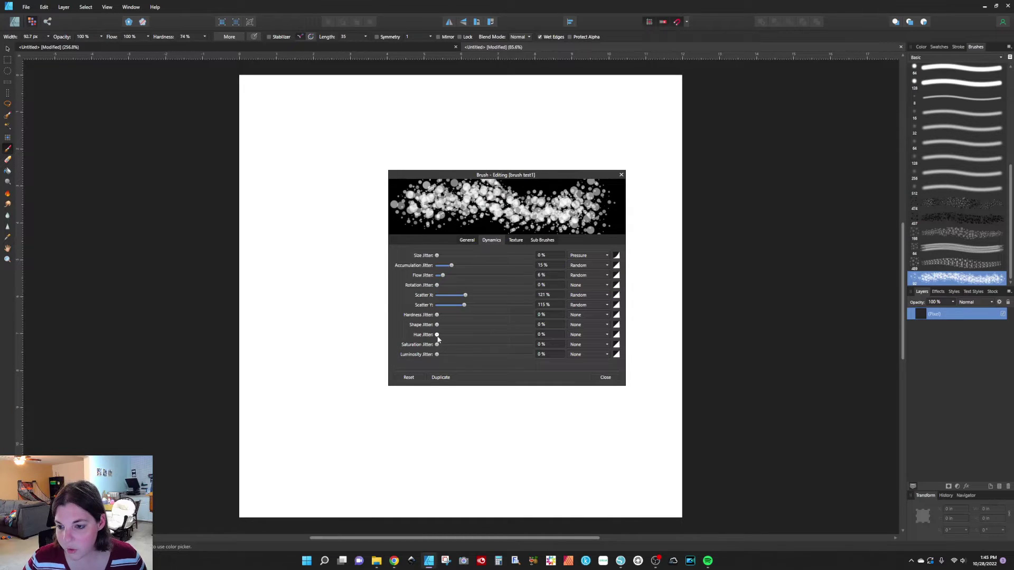
mouse_move(437, 337)
left_mouse_down()
mouse_move(466, 337)
mouse_move(450, 337)
left_mouse_up()
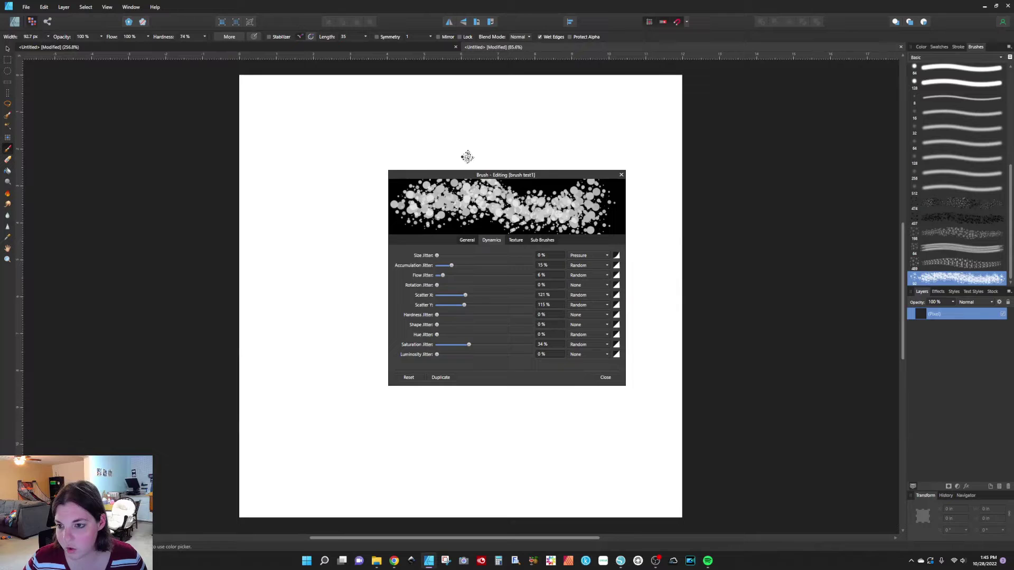
- Move the brush settings aside and set the brush width to 220 px
left_click_drag(479, 176, 91, 181)
left_click(48, 36)
left_click_drag(42, 47, 57, 47)
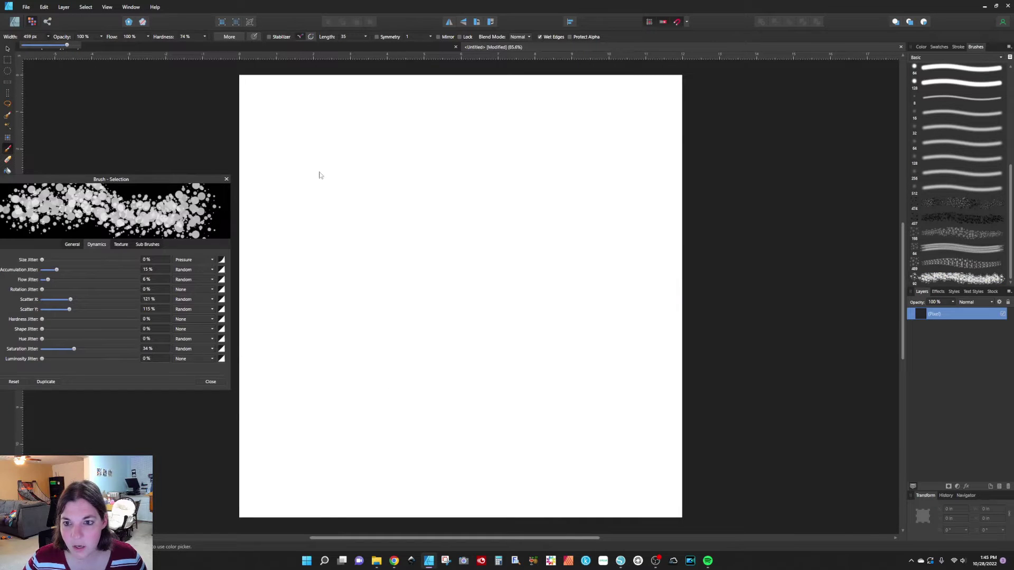
- Paint a grey band of glitter dots across the page, then undo it
mouse_move(318, 175)
left_mouse_down()
mouse_move(288, 254)
mouse_move(293, 275)
mouse_move(511, 209)
mouse_move(553, 286)
mouse_move(387, 416)
mouse_move(690, 464)
left_mouse_up()
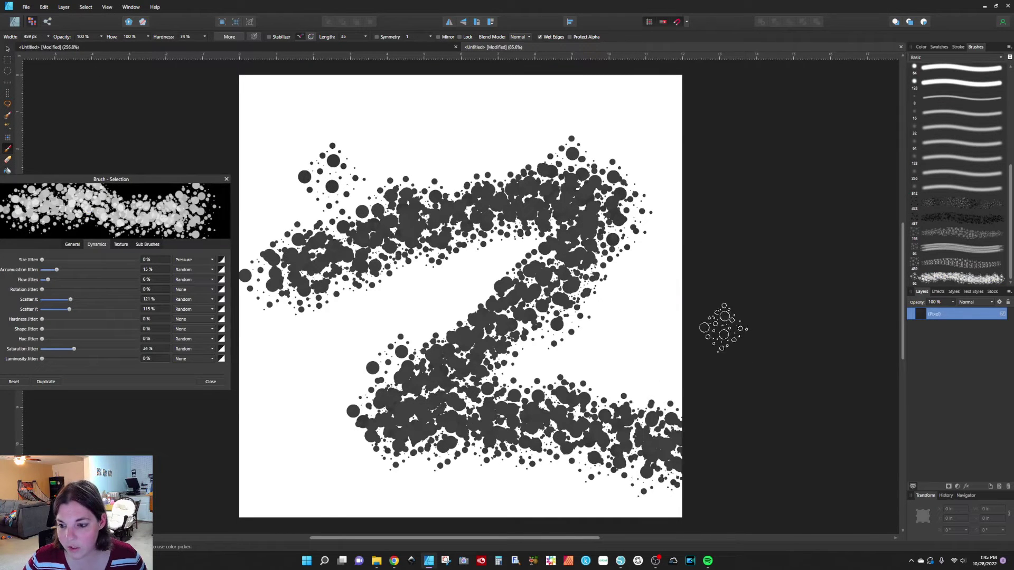
scroll(462, 216, "up", 3)
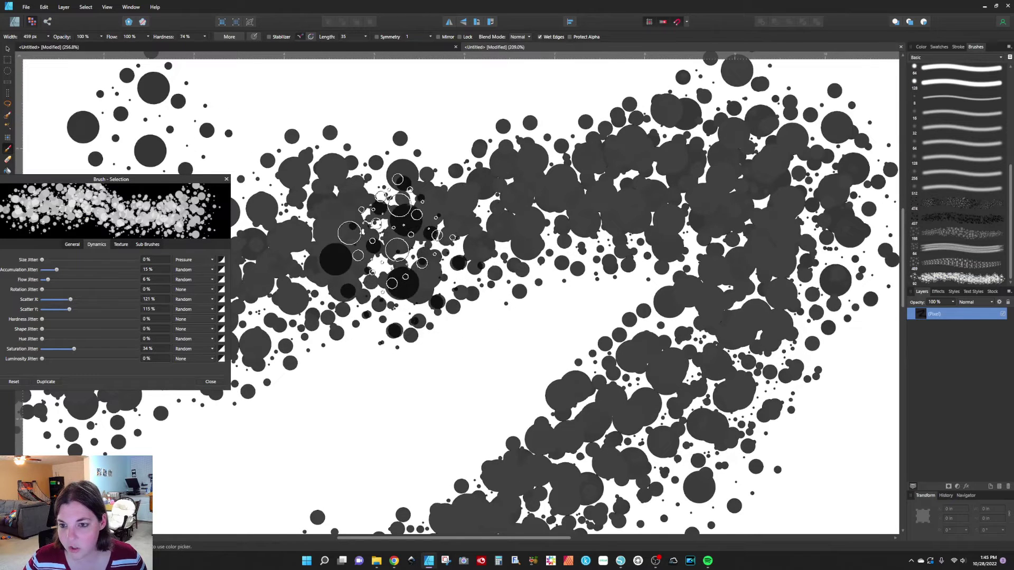
scroll(393, 227, "down", 3)
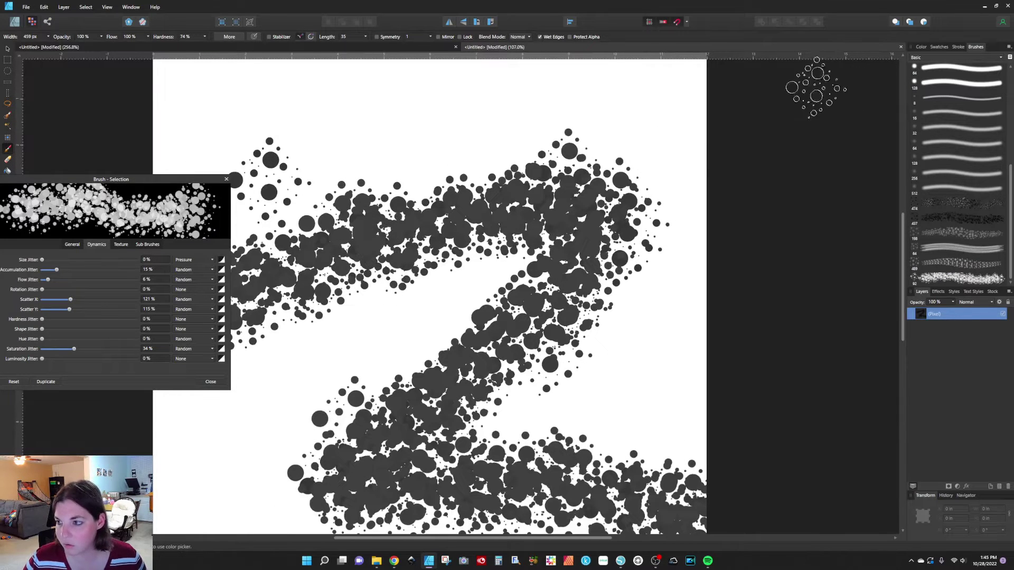
key("ctrl+z")
key("ctrl+z")
key("ctrl+z")
key("ctrl+z")
key("ctrl+z")
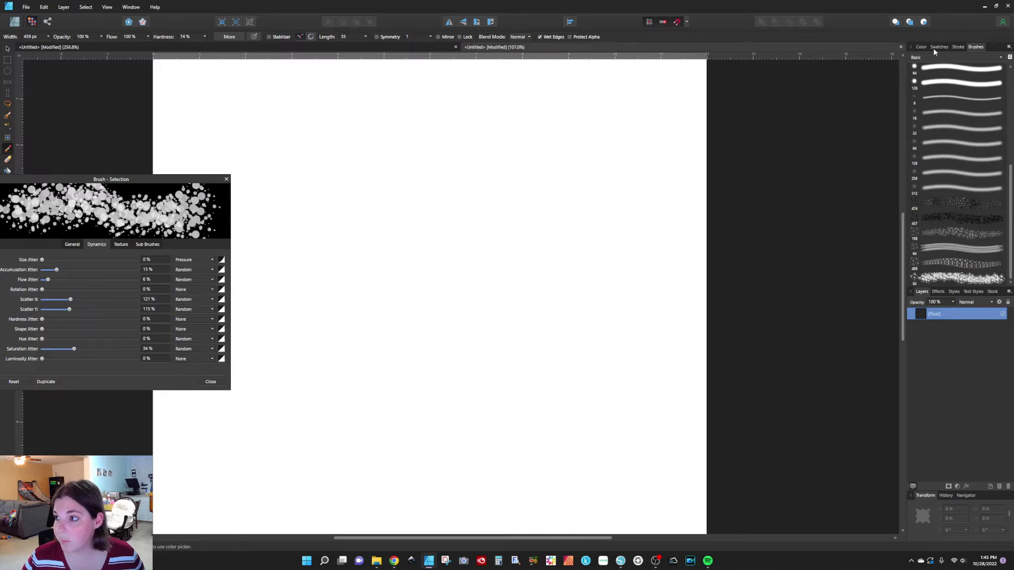
- Pick red paint and raise Saturation Jitter to 85%, undoing the red test strokes
left_click(922, 47)
mouse_move(236, 216)
left_mouse_down()
mouse_move(267, 220)
mouse_move(494, 161)
mouse_move(525, 385)
mouse_move(612, 406)
left_mouse_up()
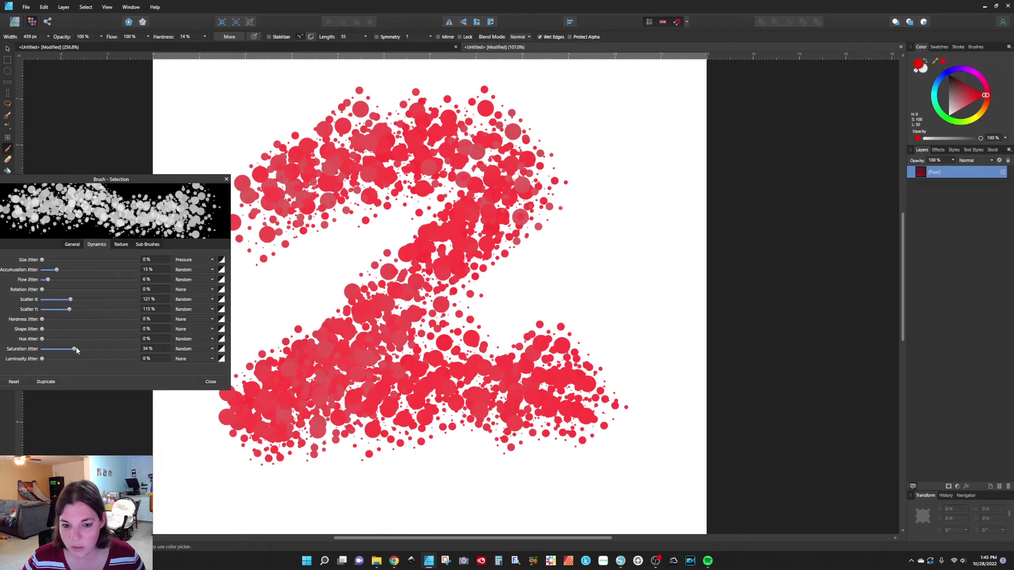
left_click_drag(107, 350, 122, 349)
mouse_move(686, 288)
left_mouse_down()
mouse_move(507, 158)
mouse_move(654, 475)
mouse_move(286, 53)
mouse_move(344, 94)
mouse_move(354, 128)
left_mouse_up()
key("ctrl+z")
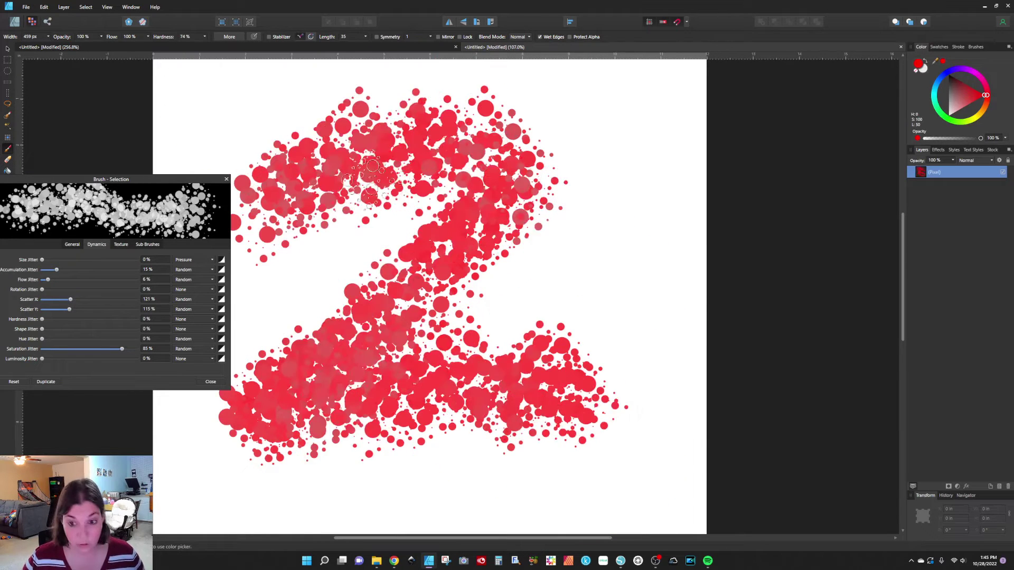
key("ctrl+z")
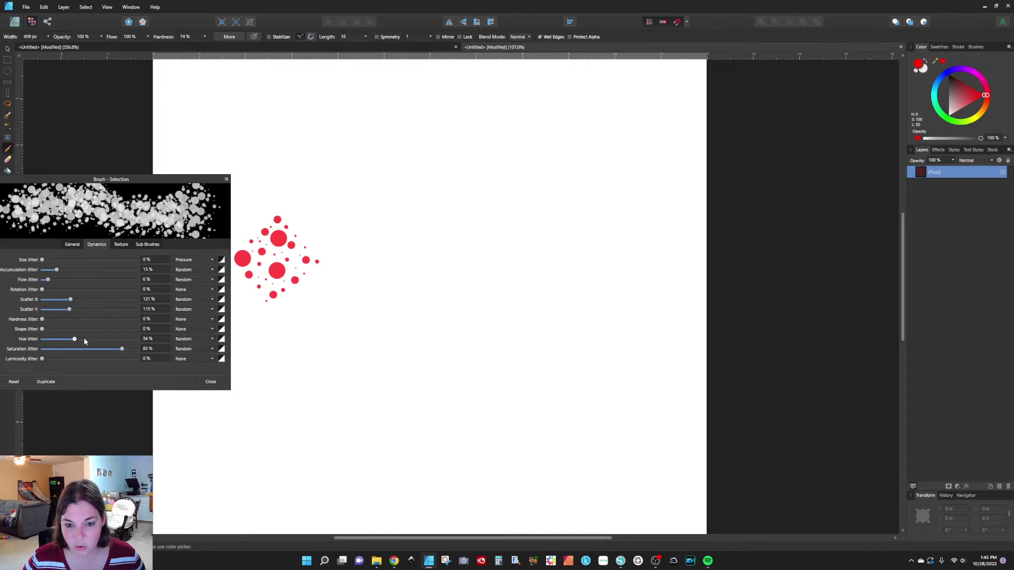
- Test the jitter with a multicoloured Z stroke and several dot dabs, undoing the dabs
mouse_move(175, 129)
left_mouse_down()
mouse_move(506, 153)
mouse_move(464, 363)
mouse_move(697, 409)
mouse_move(544, 222)
left_mouse_up()
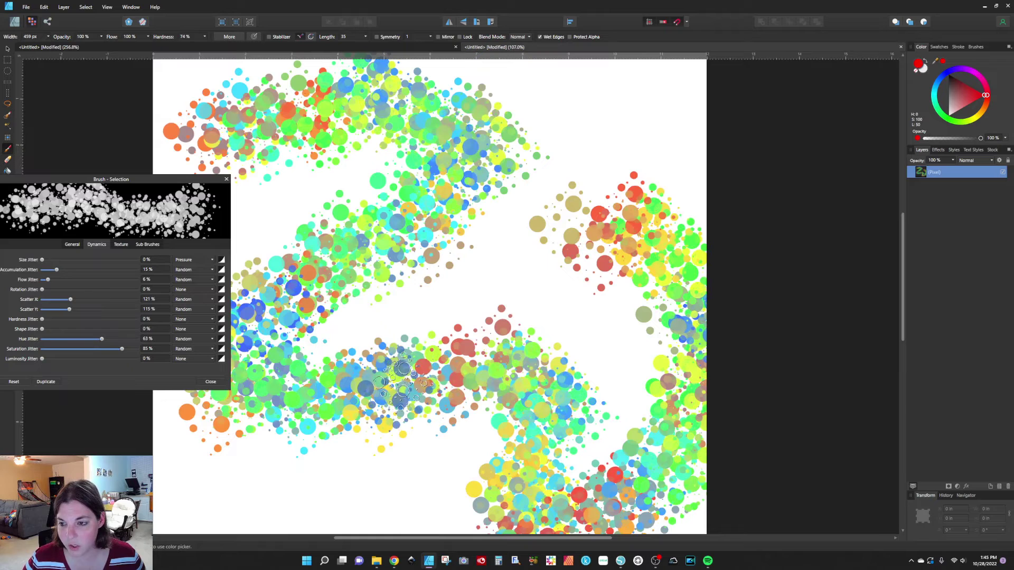
left_click(483, 330)
key("ctrl+z")
left_click(586, 335)
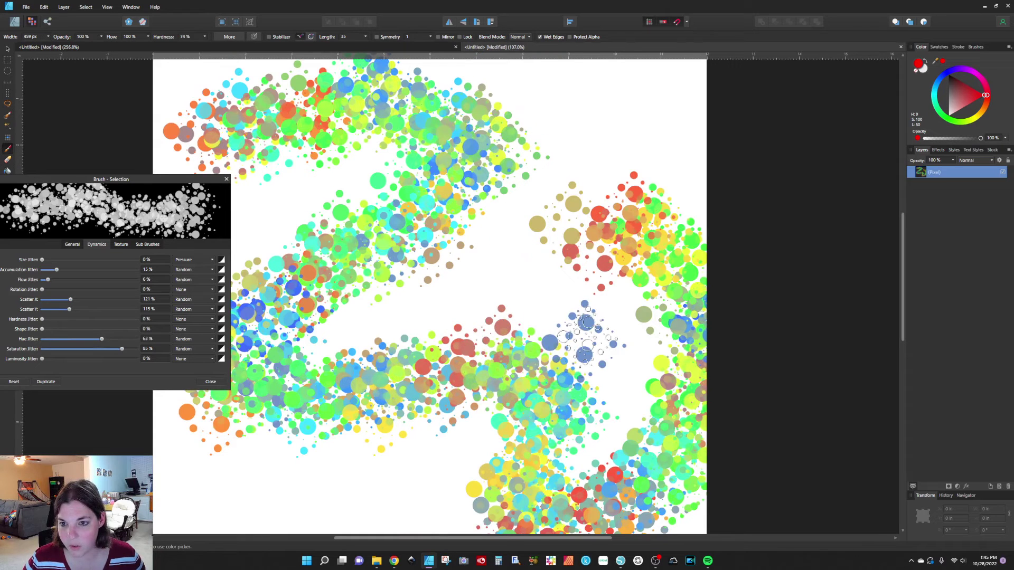
key("ctrl+z")
left_click(391, 158)
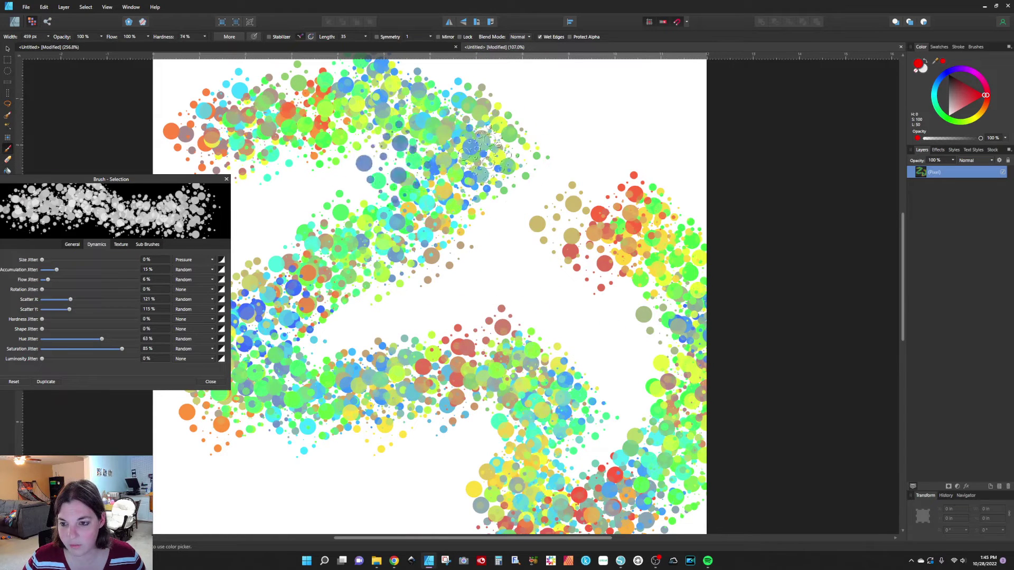
key("ctrl+z")
left_click(483, 151)
left_click(269, 232)
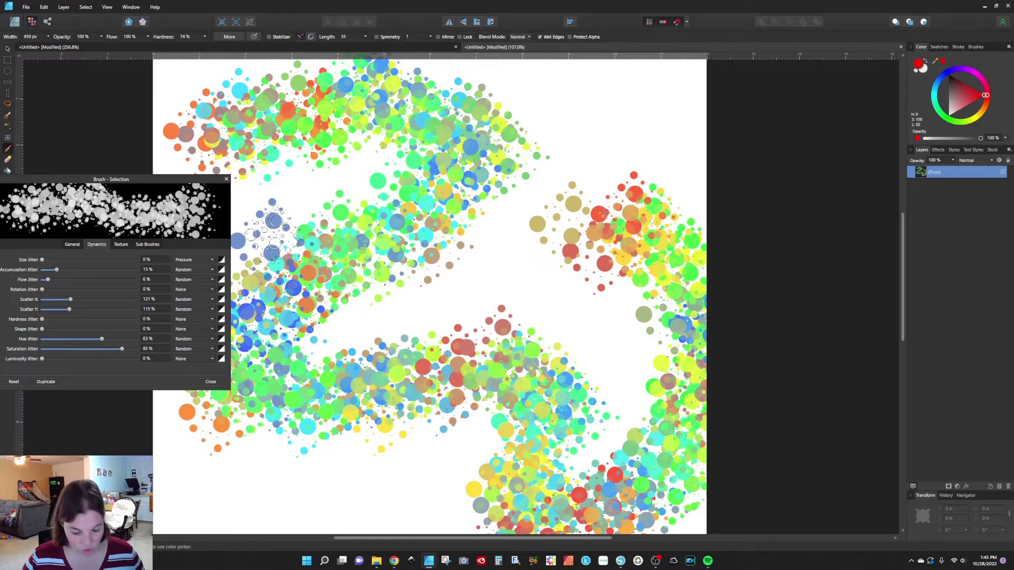
key("ctrl+z")
- Raise Luminosity Jitter to 38% and paint a long looping multicoloured stroke on the cleared page
left_click_drag(42, 359, 77, 359)
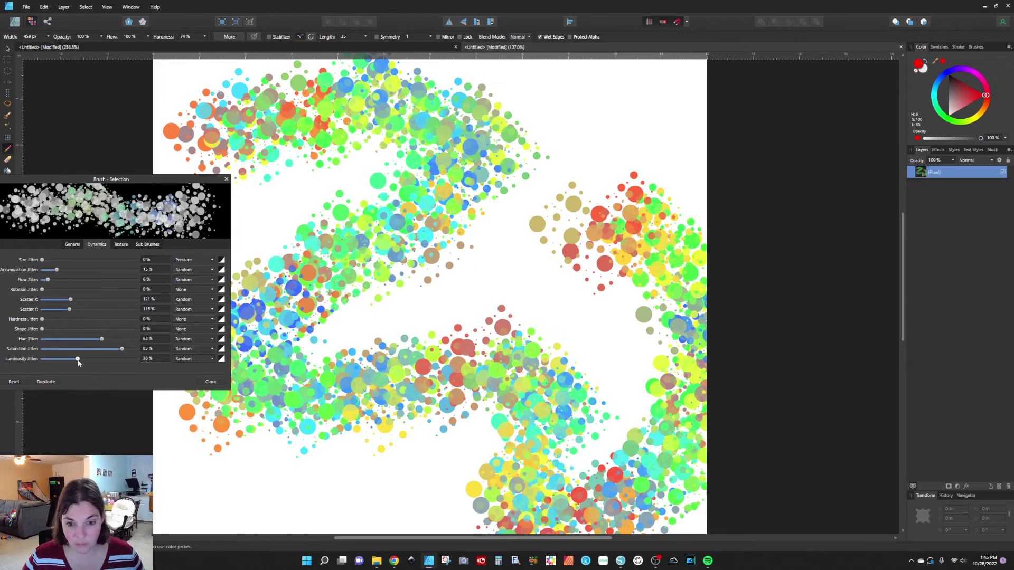
key("Delete")
left_click(198, 138)
mouse_move(198, 138)
left_mouse_down()
mouse_move(439, 119)
mouse_move(161, 393)
mouse_move(472, 358)
mouse_move(652, 313)
mouse_move(398, 330)
left_mouse_up()
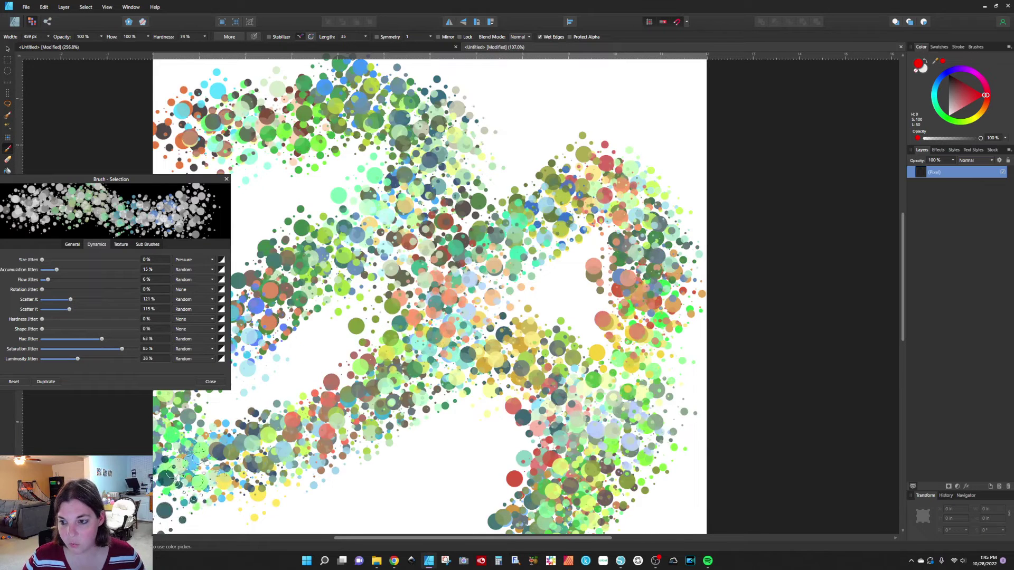
- Paint and delete a few more multicoloured dot tests, then return to the dark-circles document
key("Delete")
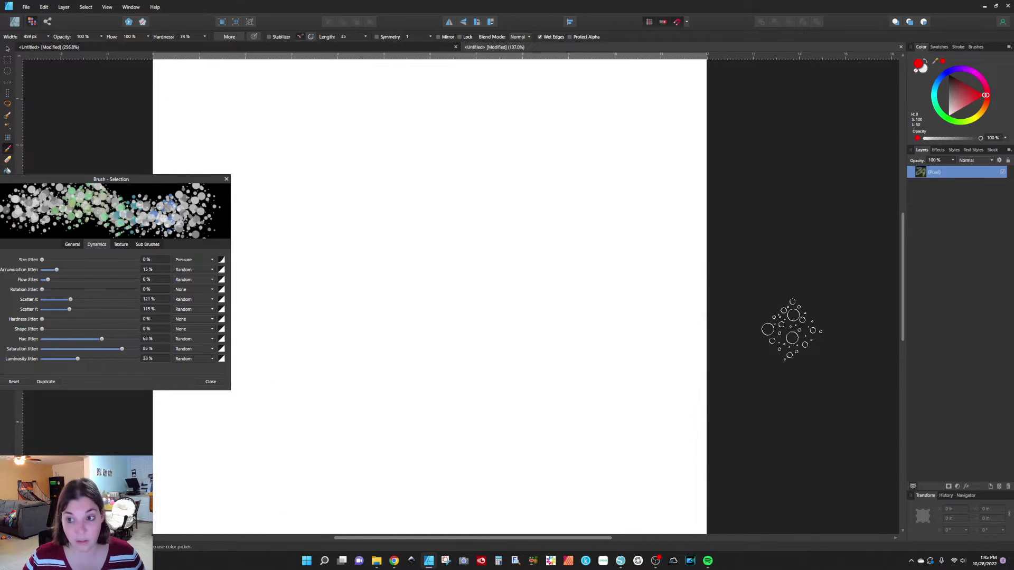
left_click(679, 80)
key("Delete")
left_click(655, 169)
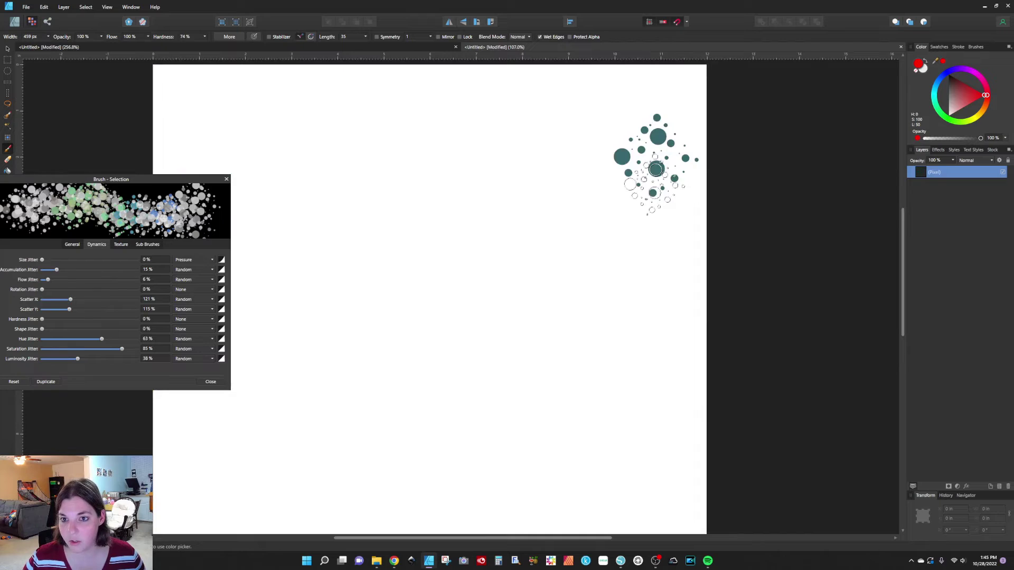
key("Delete")
mouse_move(679, 79)
left_mouse_down()
mouse_move(708, 100)
mouse_move(68, 136)
mouse_move(742, 180)
mouse_move(370, 264)
mouse_move(581, 337)
mouse_move(254, 233)
mouse_move(267, 380)
mouse_move(412, 179)
mouse_move(439, 459)
mouse_move(502, 369)
left_mouse_up()
key("Delete")
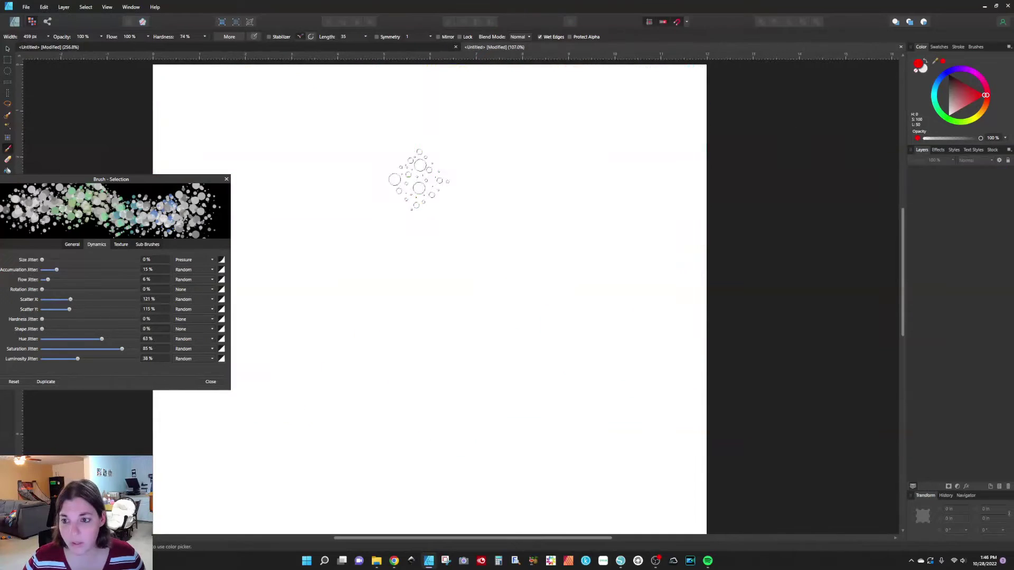
left_click(357, 49)
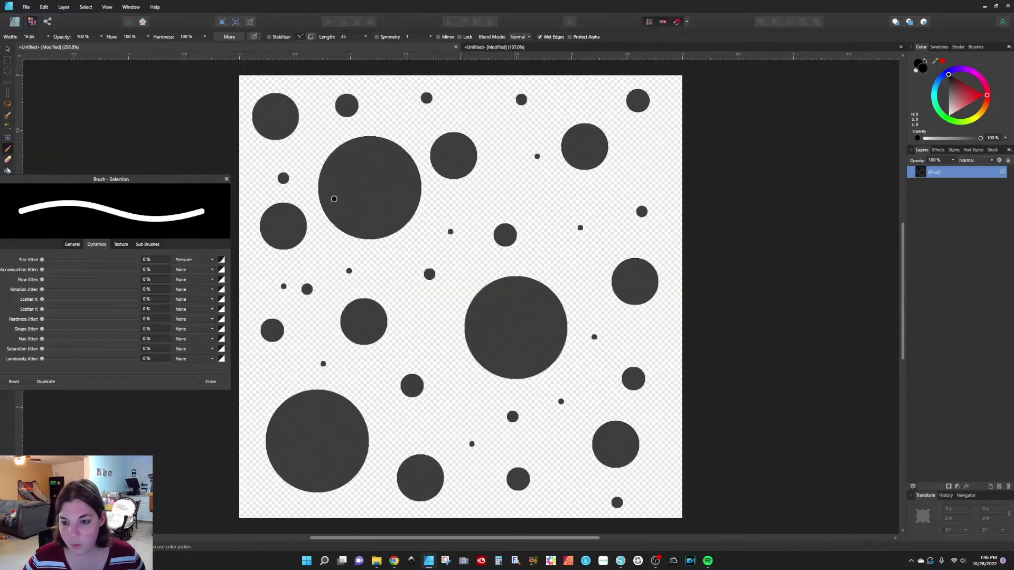
- Preview Rainbow Glitter Paper 9 and 11 from the 30-Rainbow-Shimmering-Fairy-Unicorn folder
left_click(377, 561)
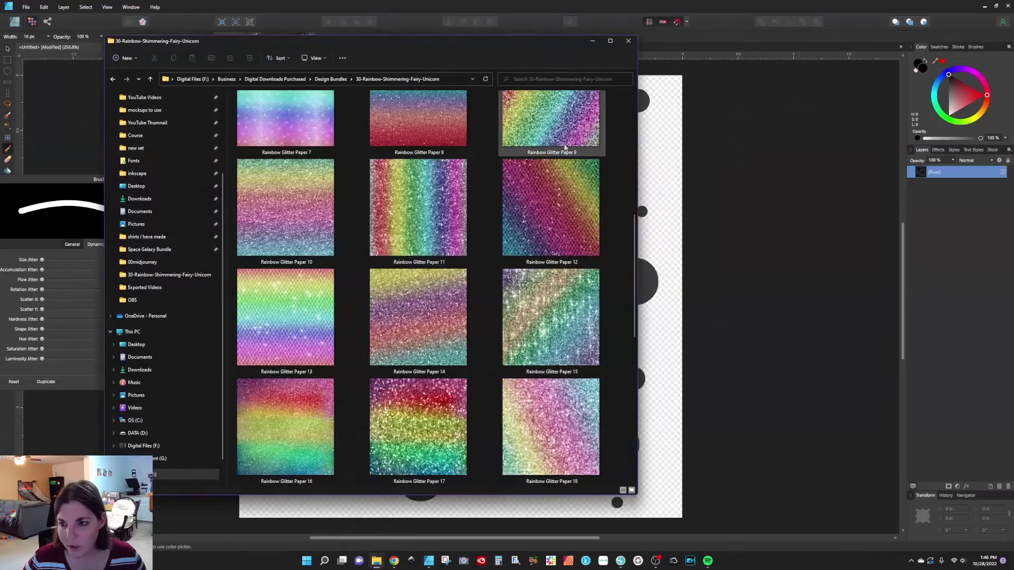
double_click(571, 118)
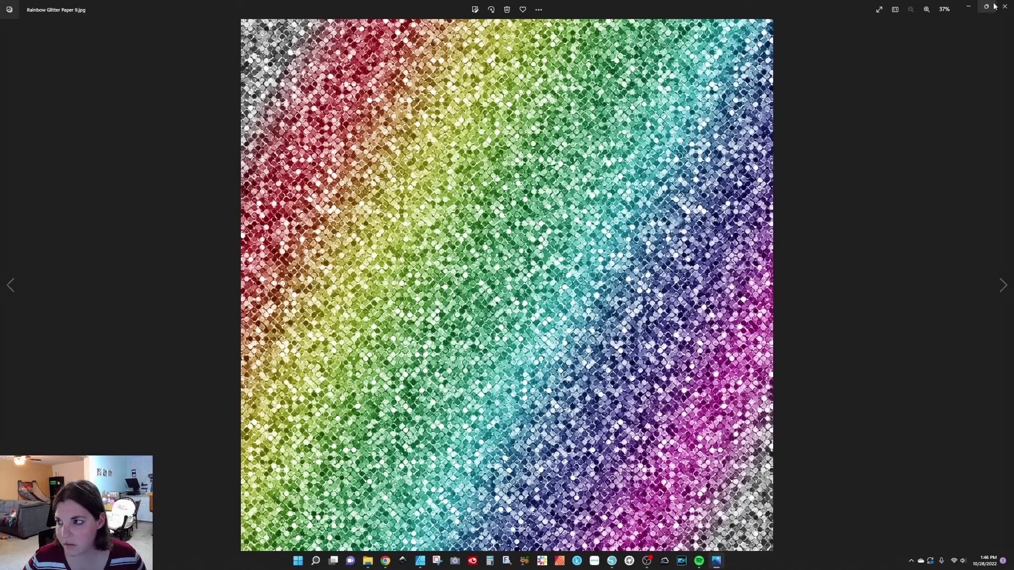
left_click(1007, 7)
double_click(418, 251)
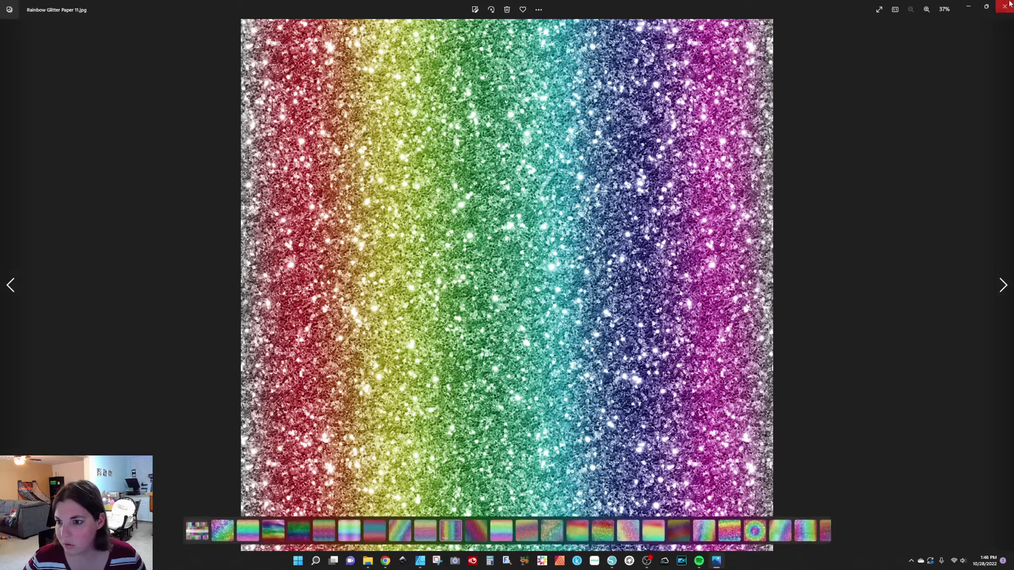
left_click(1005, 6)
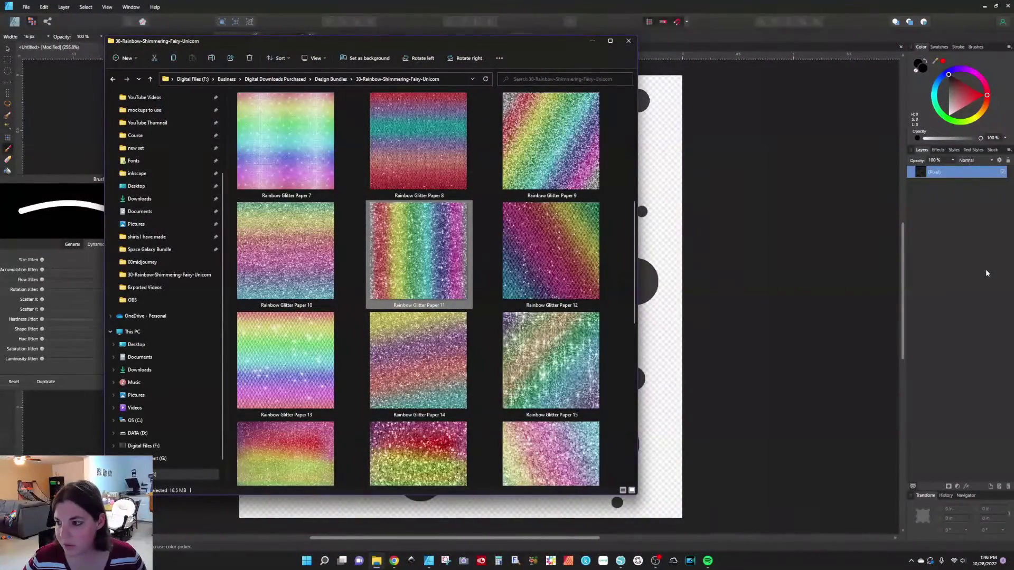
- Import Rainbow Glitter Paper 11 as a layer and clip it inside the Pixel circles layer
left_click_drag(406, 249, 928, 217)
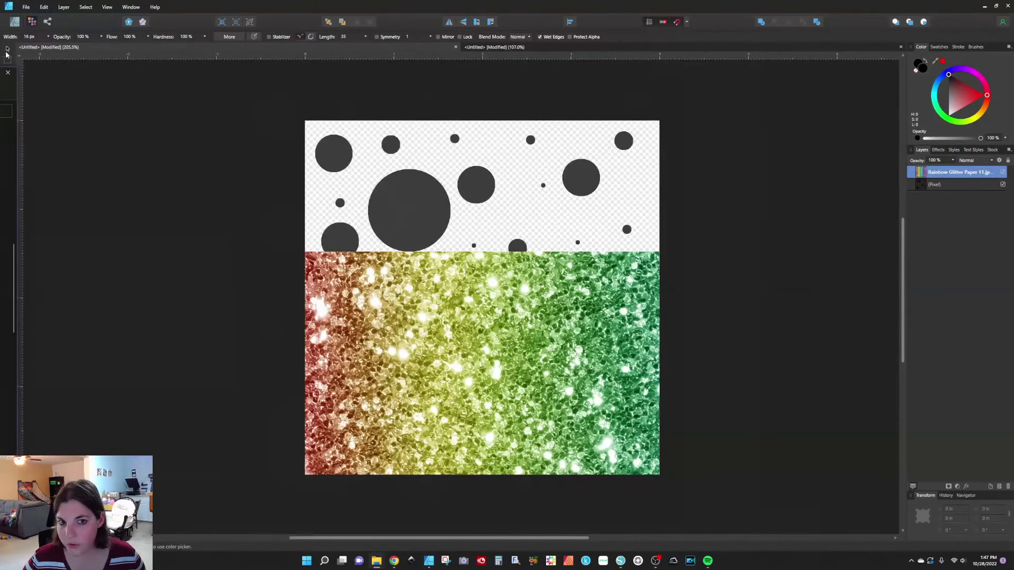
left_click(8, 48)
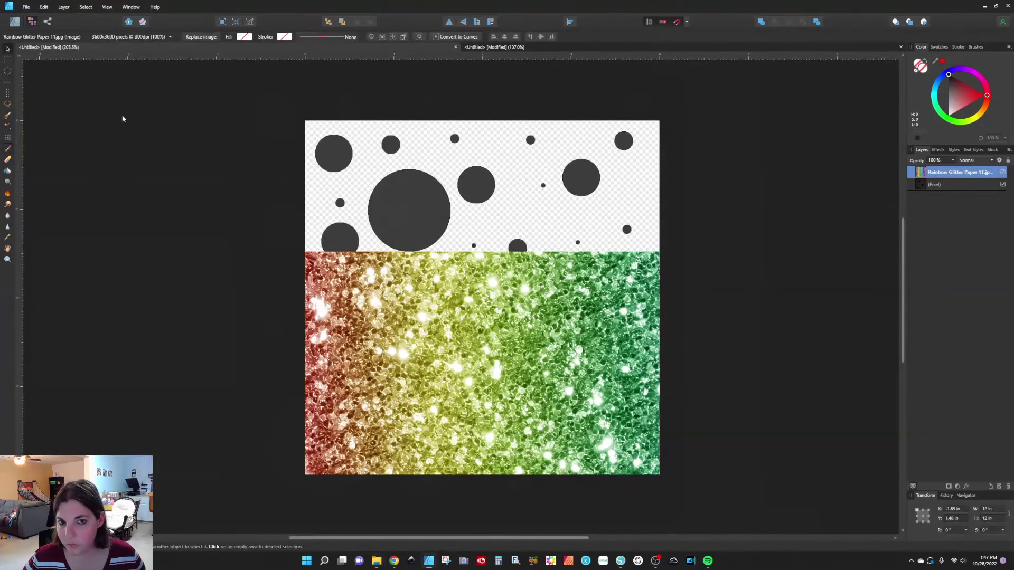
scroll(455, 318, "down", 4)
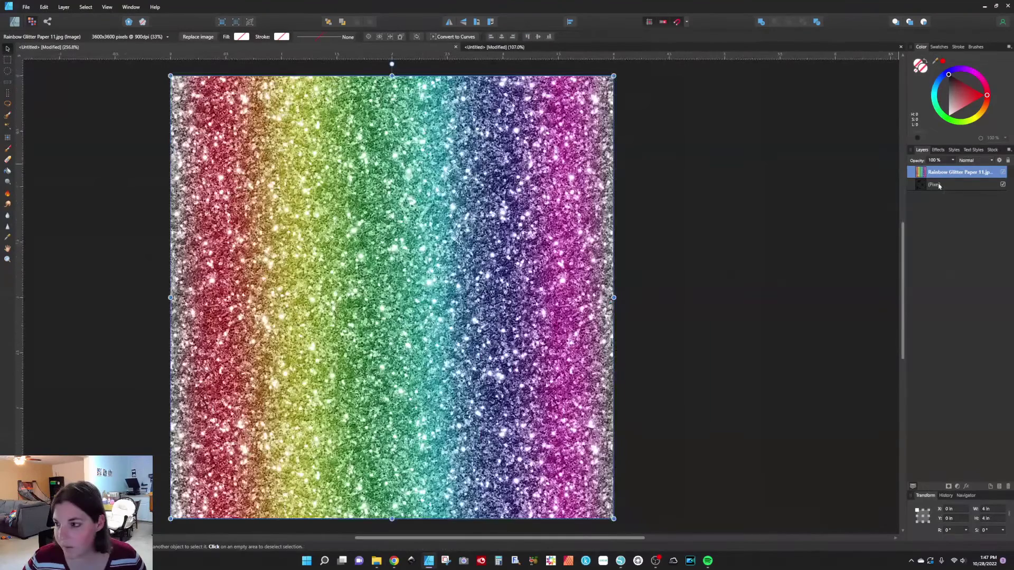
left_click_drag(950, 172, 932, 186)
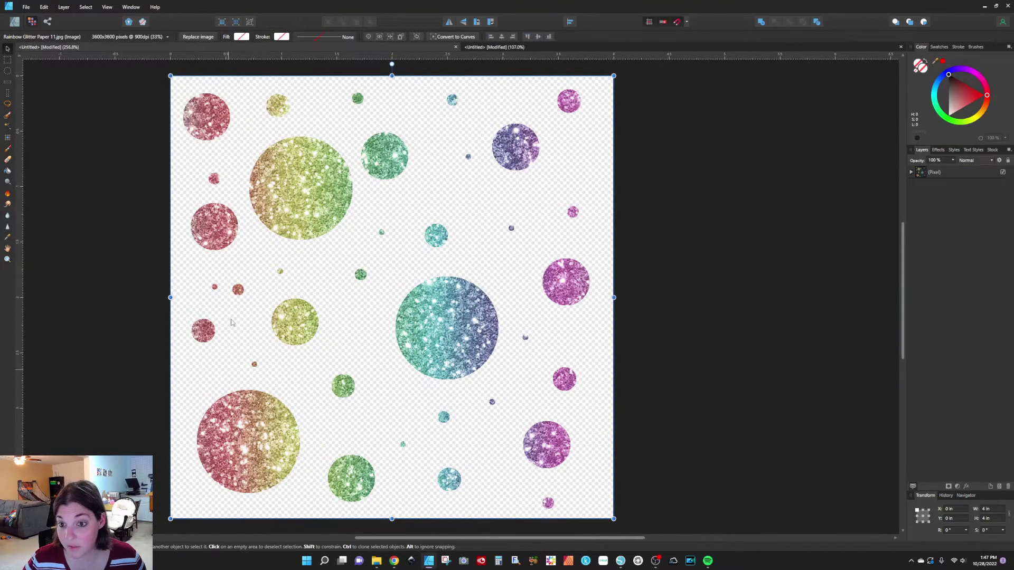
- Bring back the Brushes panel and switch to the blank second document
left_click(26, 7)
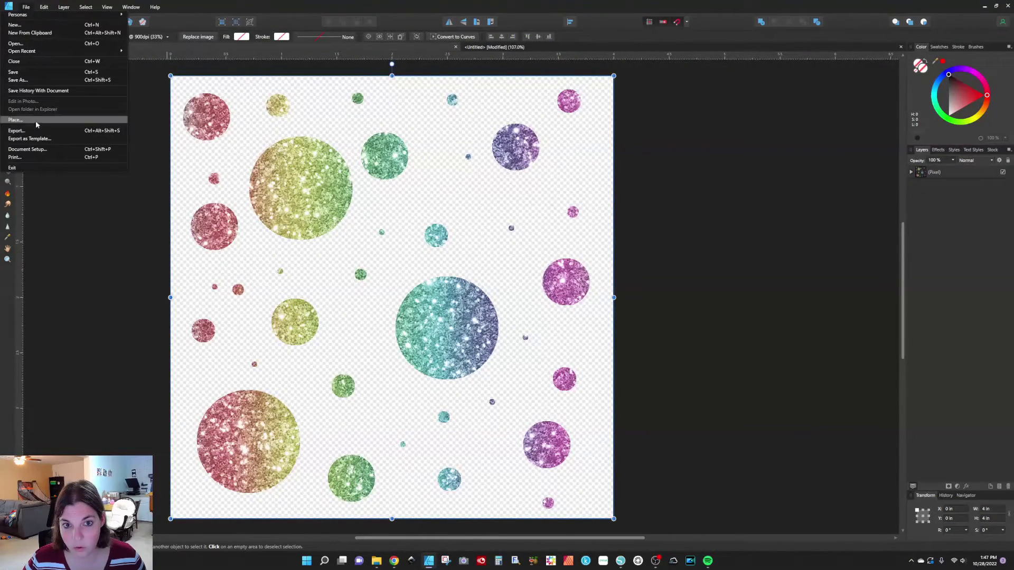
key("Escape")
left_click(975, 46)
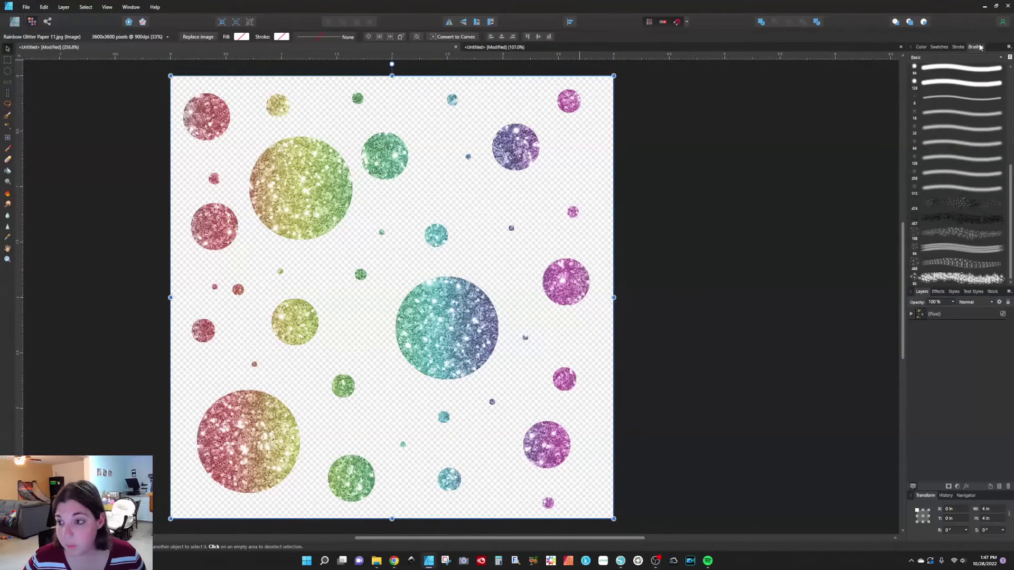
left_click(605, 48)
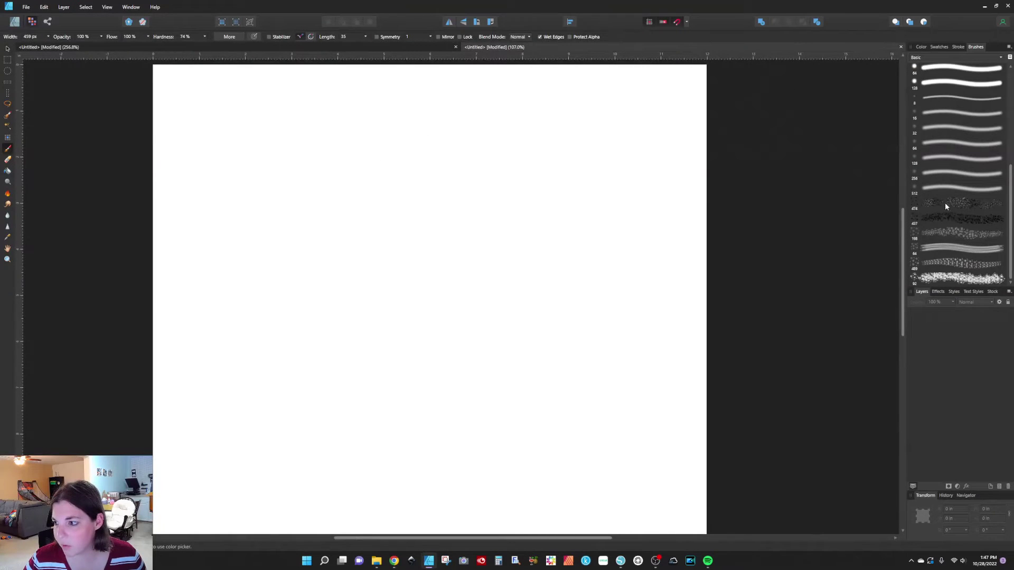
- Create a New Intensity Brush from the brush test1 image and open its settings
left_click(1008, 47)
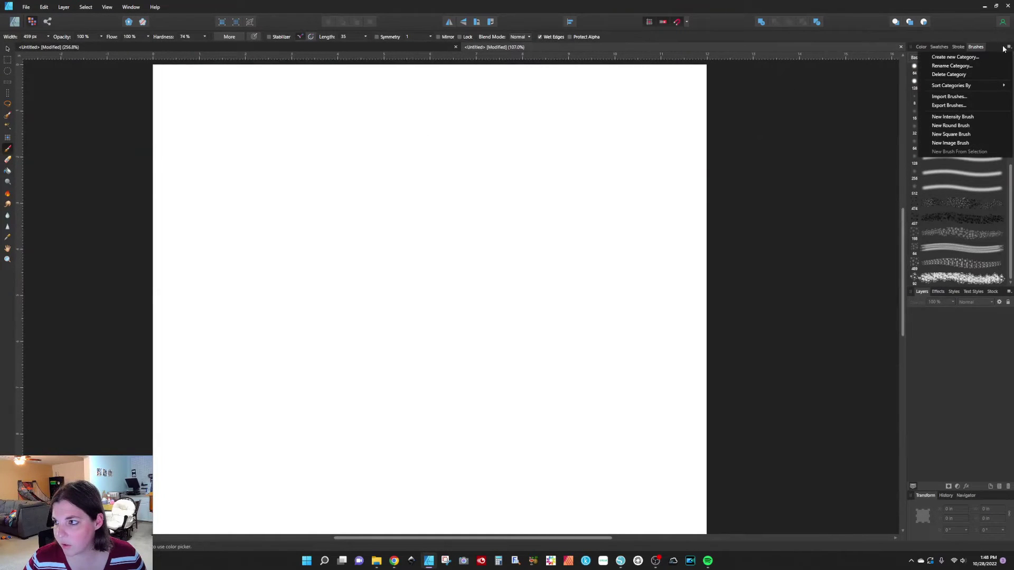
left_click(950, 117)
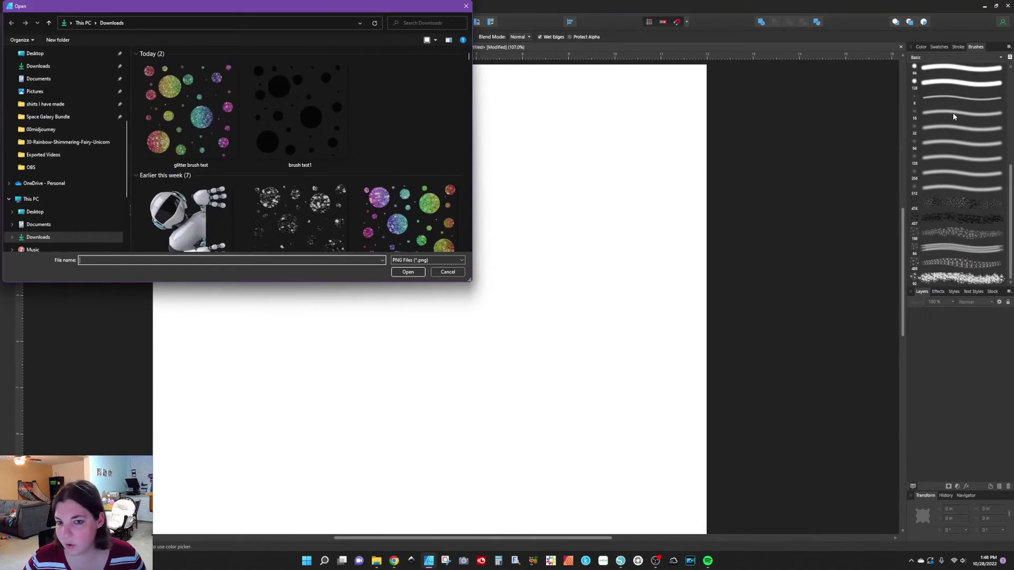
double_click(195, 108)
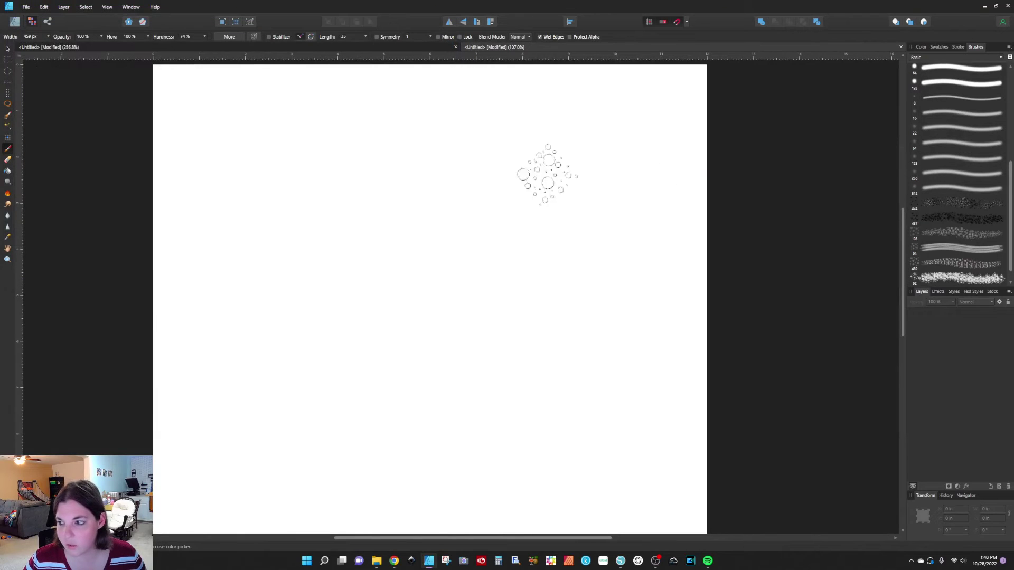
double_click(940, 278)
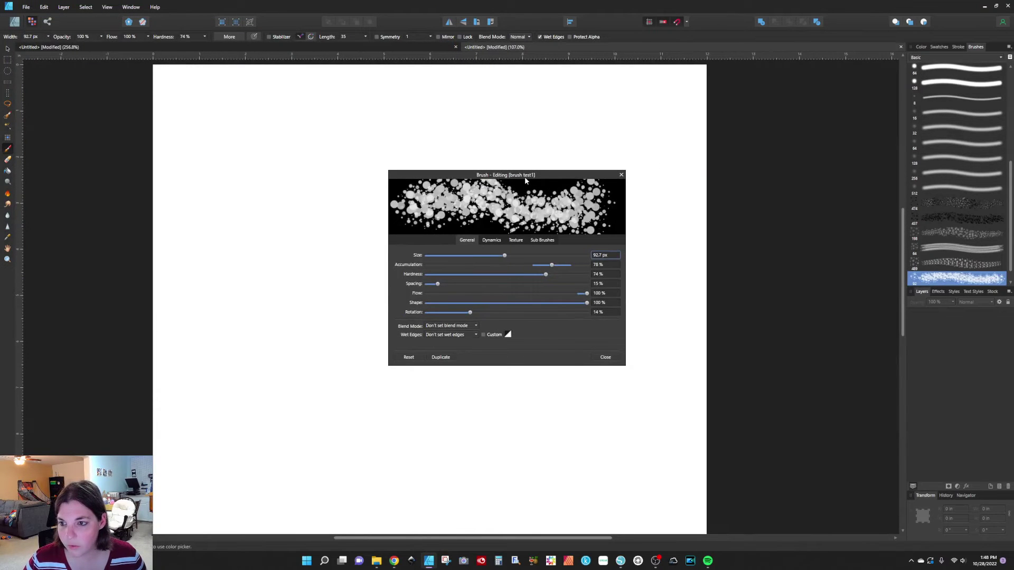
- Open the glitter brush test settings, move the dialog aside, and try a red test stroke
left_click(621, 175)
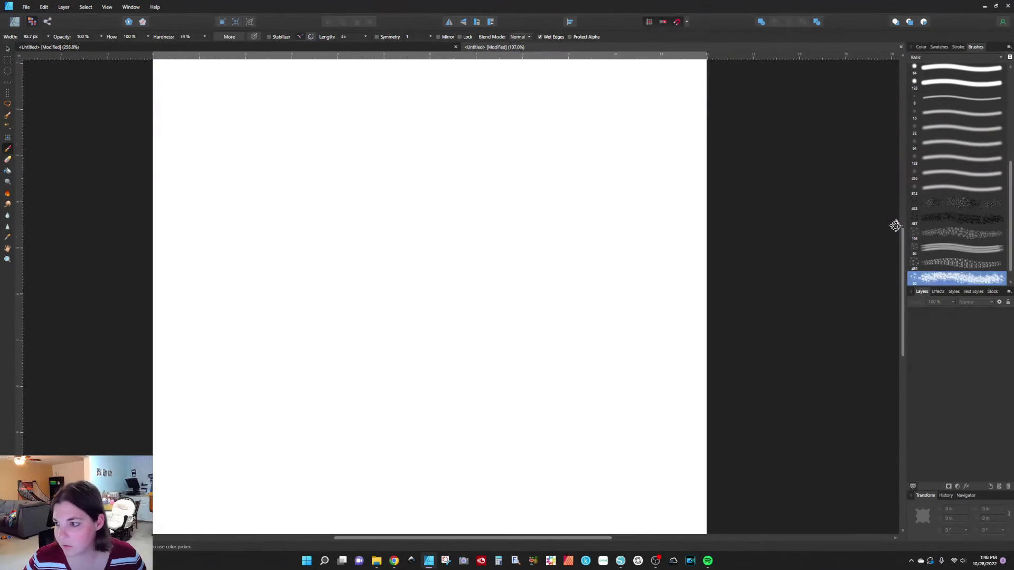
double_click(952, 263)
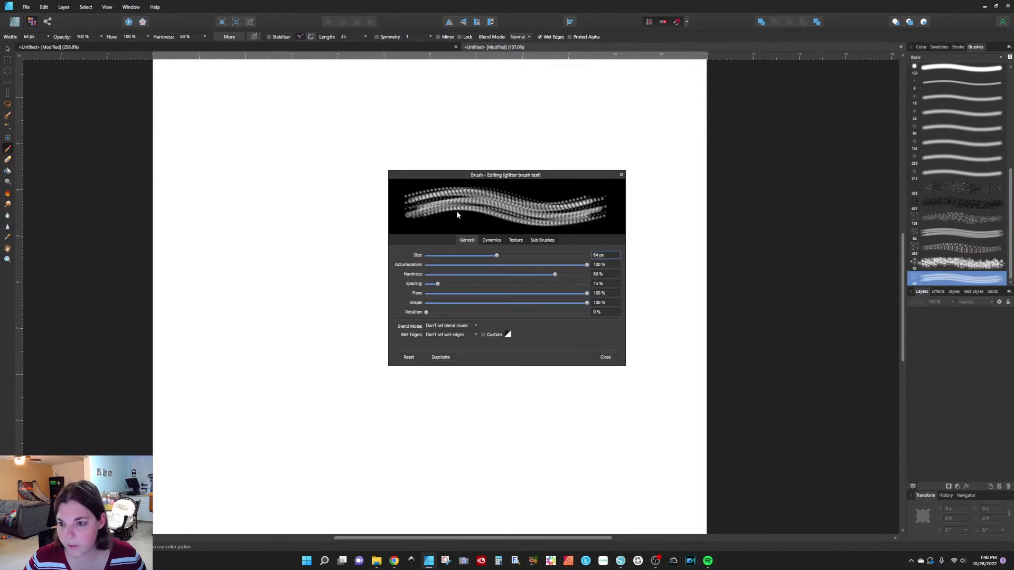
left_click_drag(460, 180, 76, 157)
mouse_move(310, 161)
left_mouse_down()
mouse_move(446, 231)
mouse_move(544, 422)
mouse_move(567, 444)
left_mouse_up()
key("ctrl+z")
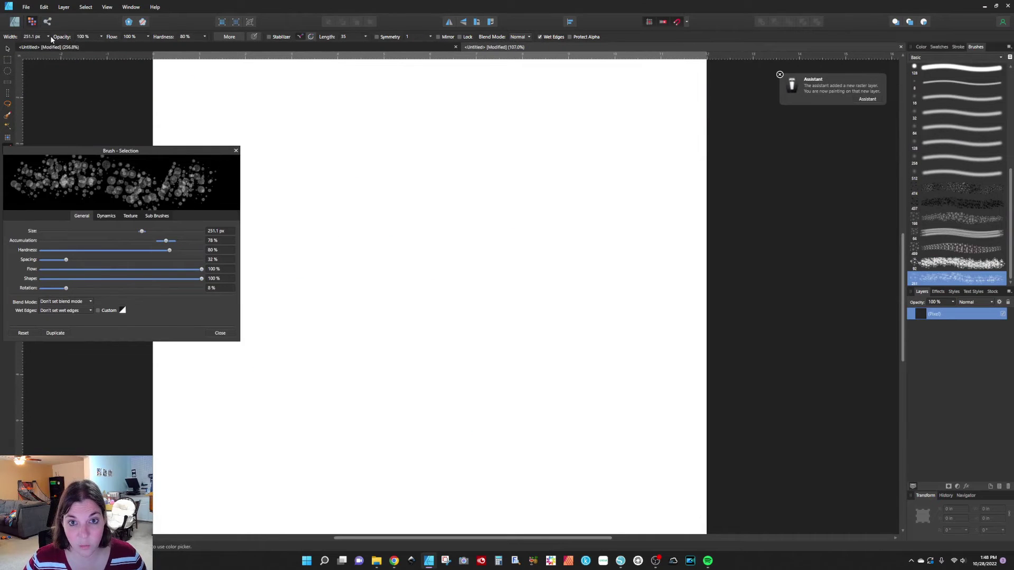
- Set the brush width to 1748 px, test red glitter bubble strokes, and undo them
left_click(48, 37)
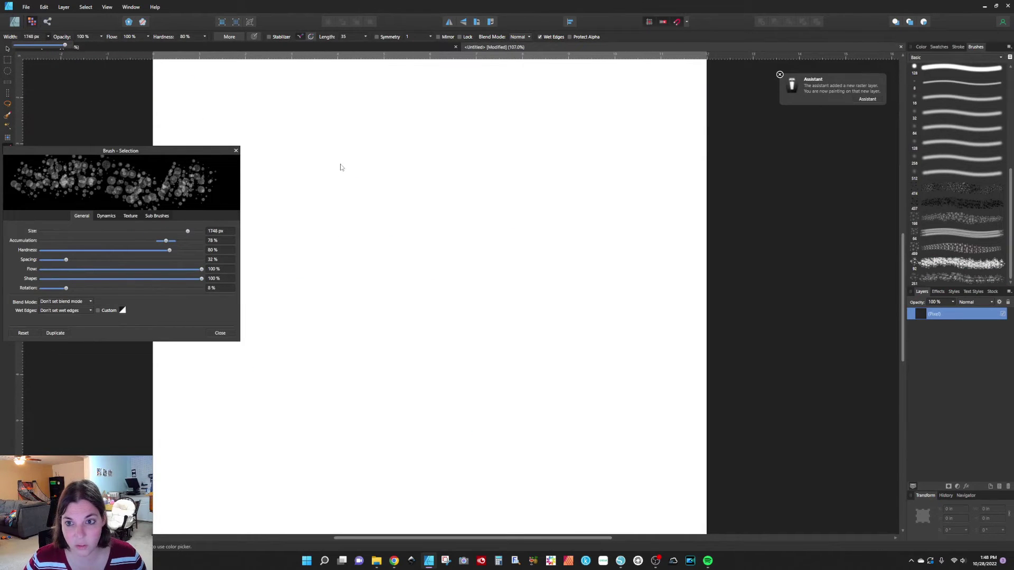
mouse_move(327, 174)
left_mouse_down()
mouse_move(215, 248)
mouse_move(385, 385)
mouse_move(275, 422)
left_mouse_up()
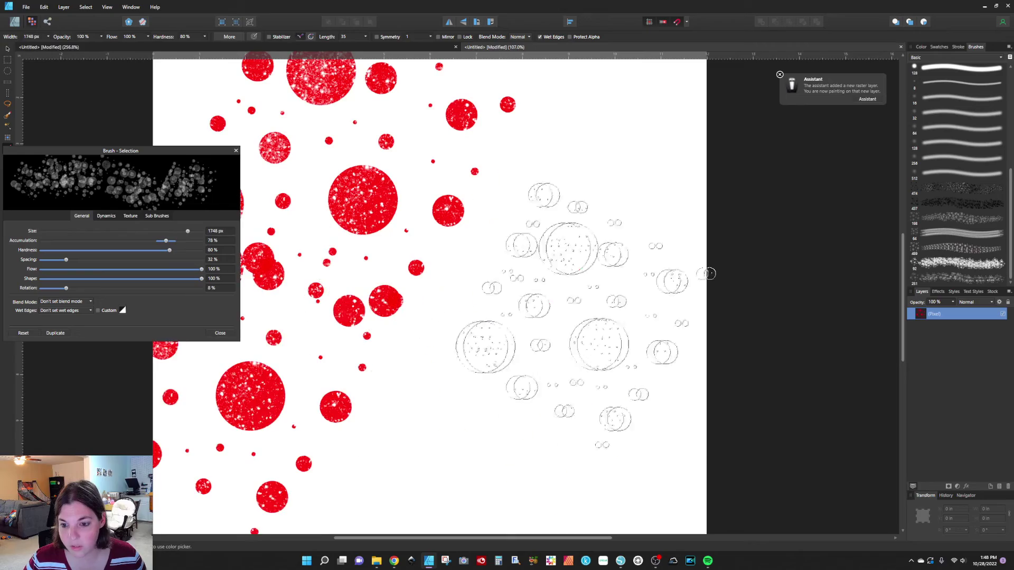
left_click_drag(709, 274, 724, 264)
key("ctrl+z")
key("ctrl+z")
left_click(365, 68)
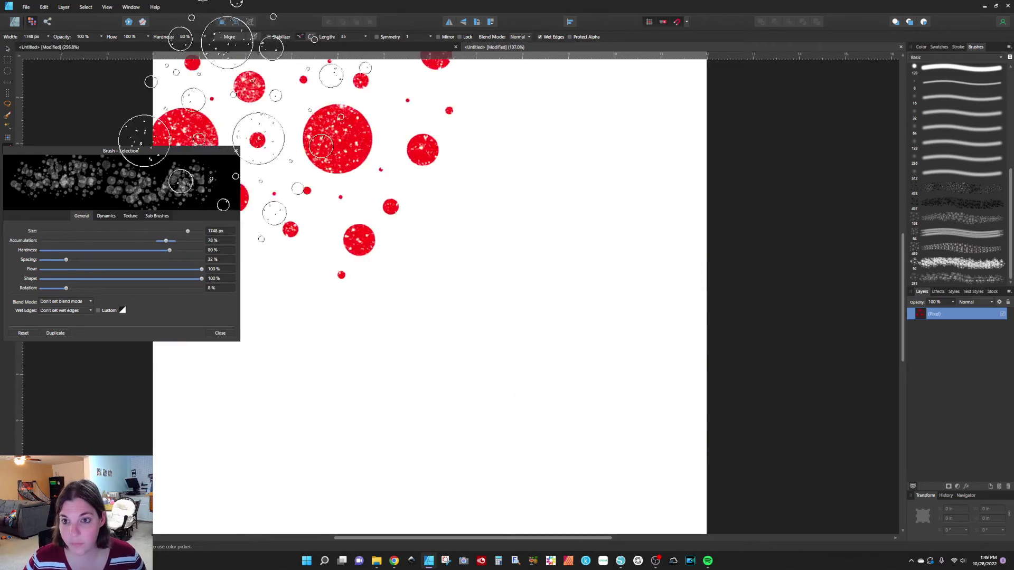
mouse_move(227, 43)
left_mouse_down()
mouse_move(531, 136)
mouse_move(192, 430)
mouse_move(826, 464)
mouse_move(717, 342)
left_mouse_up()
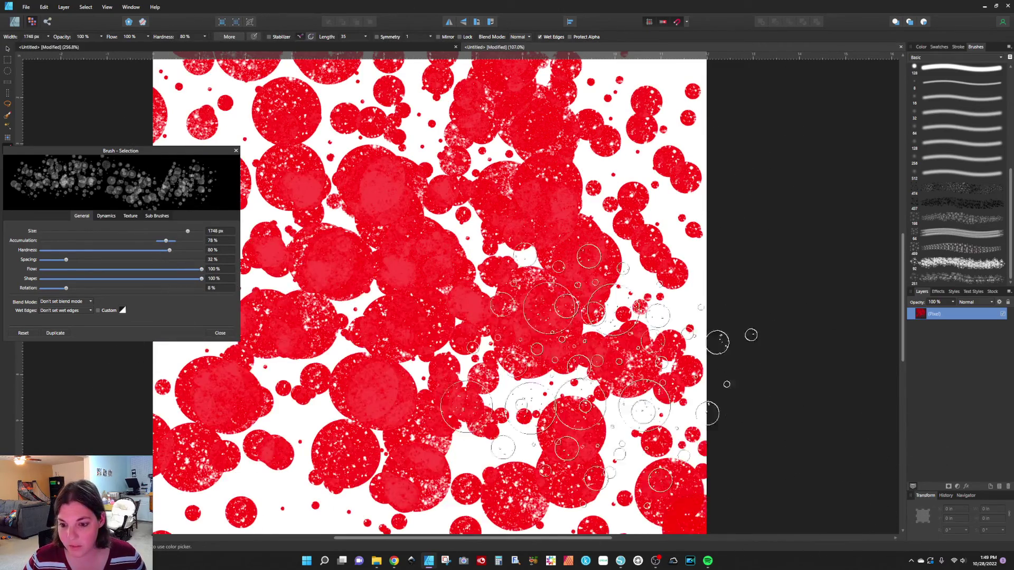
key("ctrl+z")
left_click(391, 369)
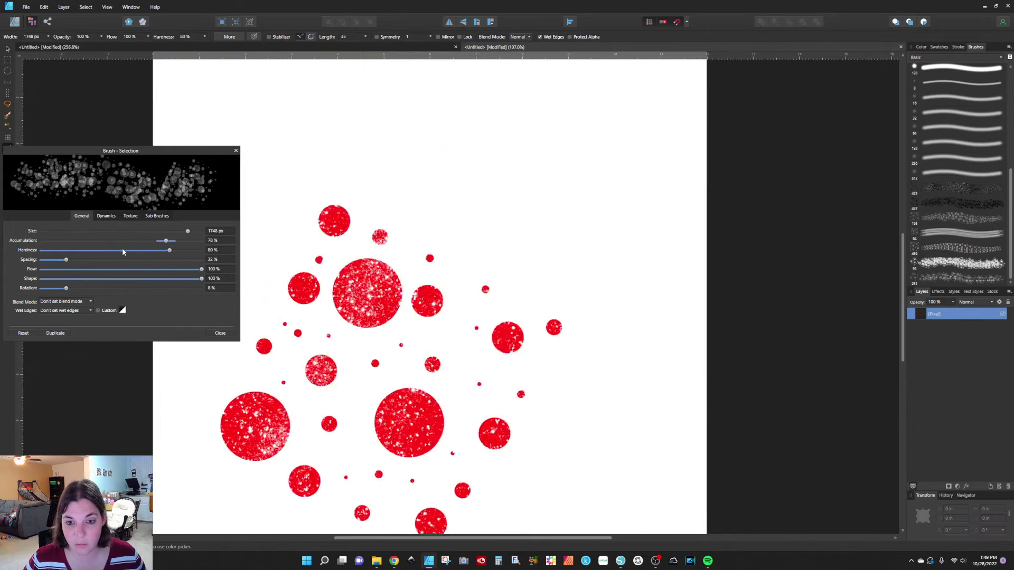
key("ctrl+z")
left_click(107, 216)
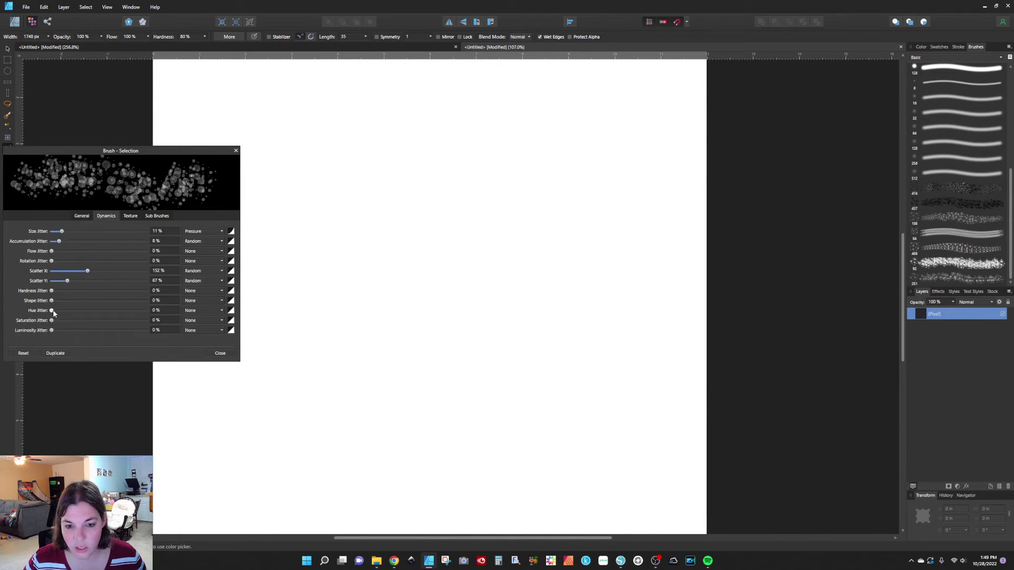
- Add 47% hue jitter to the brush, test it, and undo the yellow dabs
left_click_drag(52, 310, 84, 312)
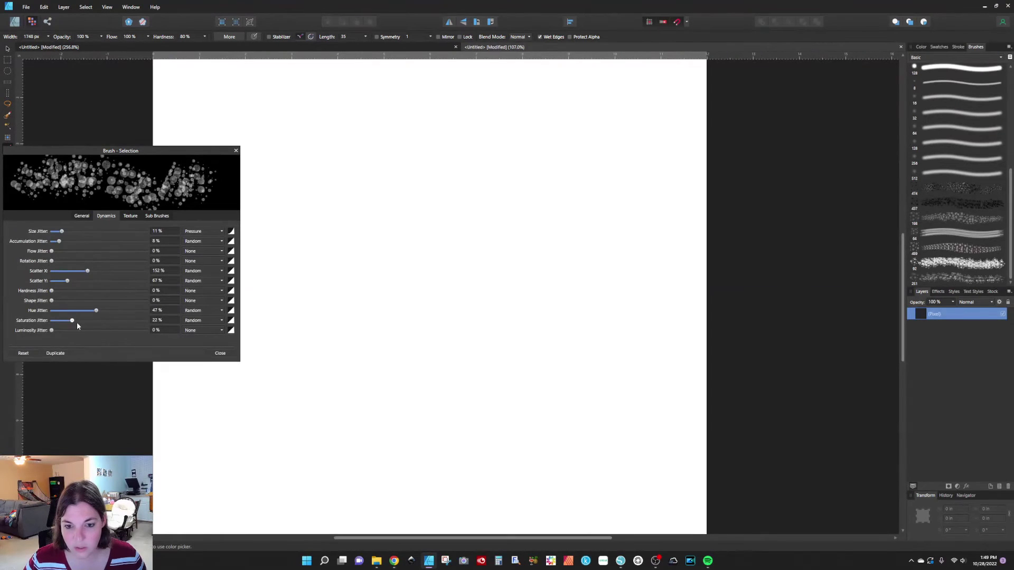
mouse_move(217, 85)
left_mouse_down()
mouse_move(317, 195)
mouse_move(581, 259)
mouse_move(523, 499)
left_mouse_up()
left_click_drag(560, 203, 502, 105)
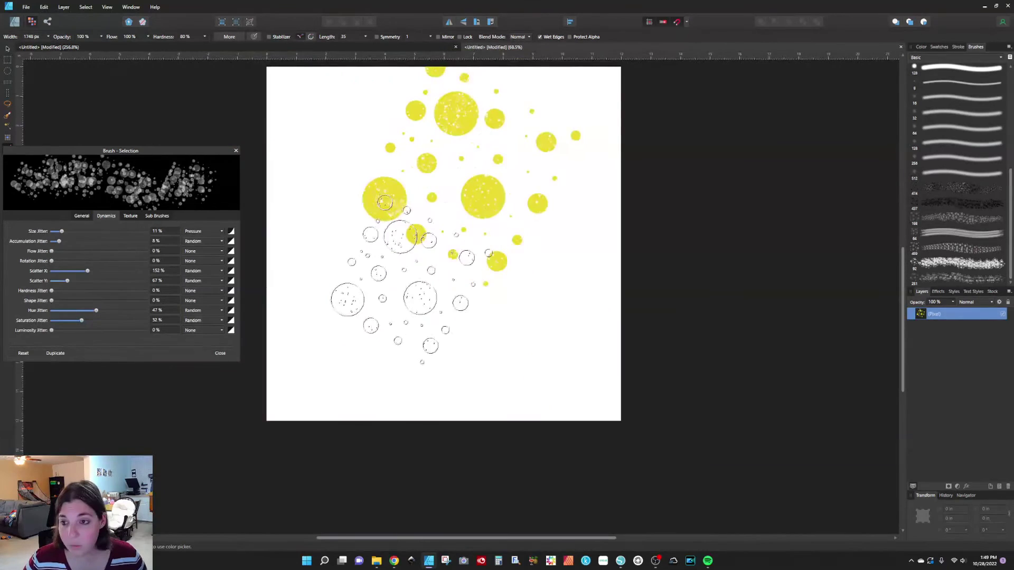
scroll(565, 79, "up", 1)
key("ctrl+z")
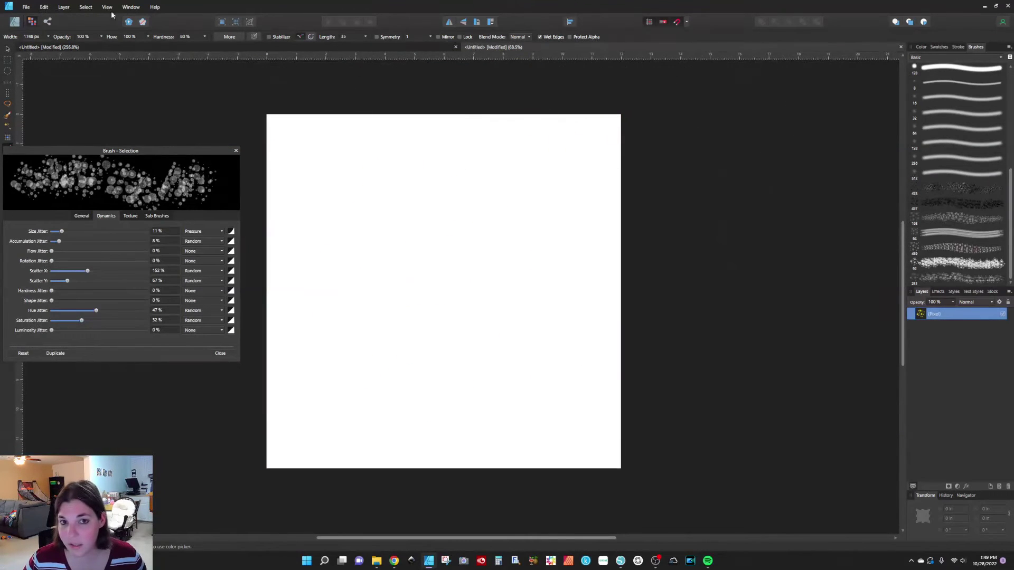
- Paint multicoloured glitter zigzags at 203 px width, then switch to the Designer persona
left_click(48, 37)
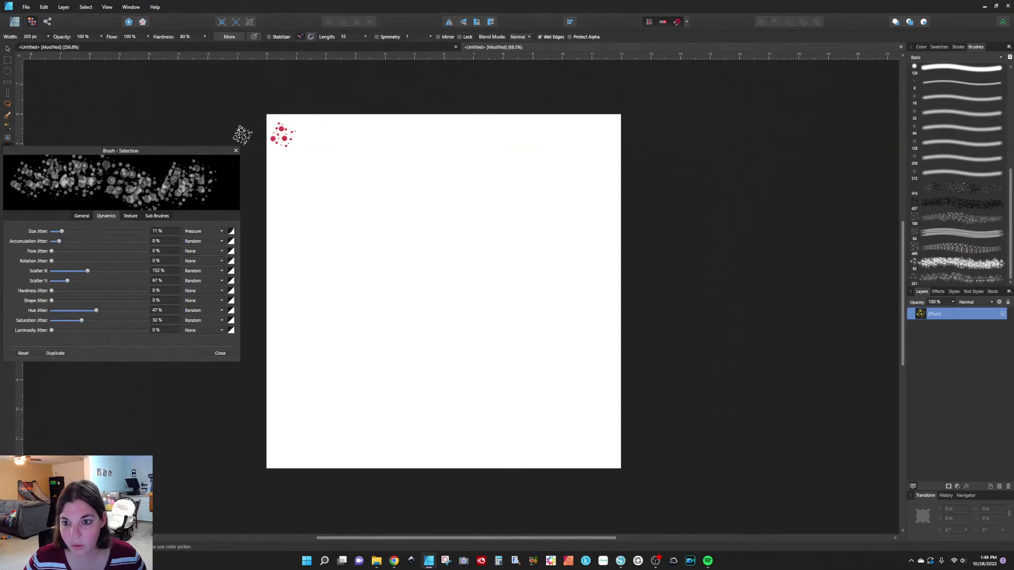
mouse_move(242, 135)
left_mouse_down()
mouse_move(345, 208)
mouse_move(345, 246)
mouse_move(466, 275)
mouse_move(328, 359)
left_mouse_up()
scroll(328, 359, "up", 3)
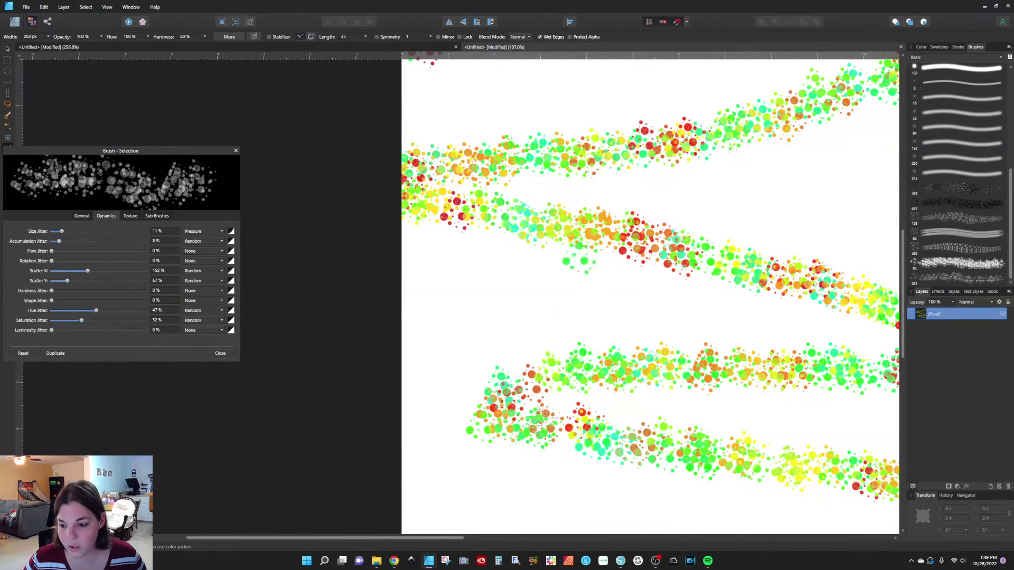
left_click_drag(417, 538, 541, 538)
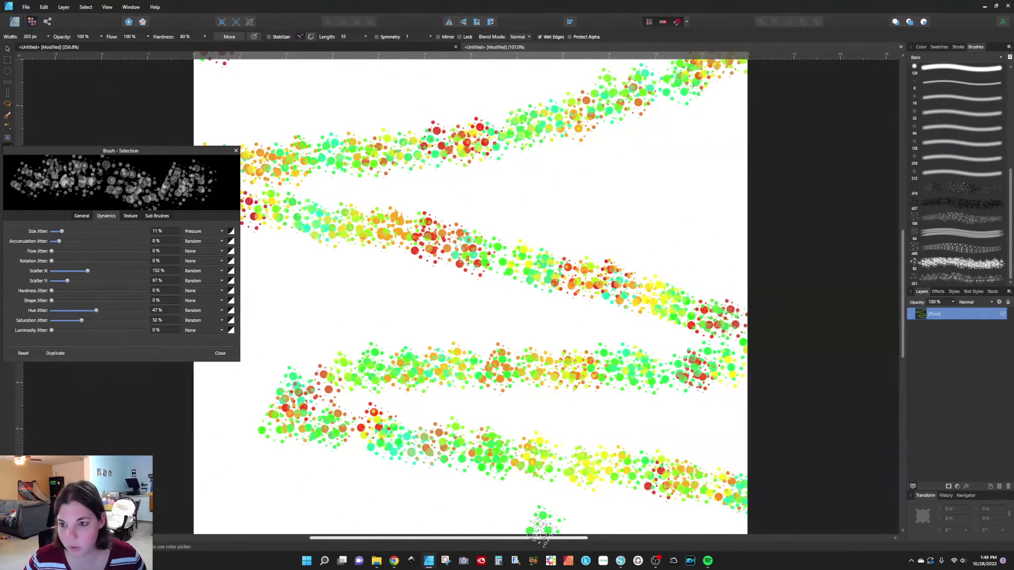
scroll(416, 346, "up", 2)
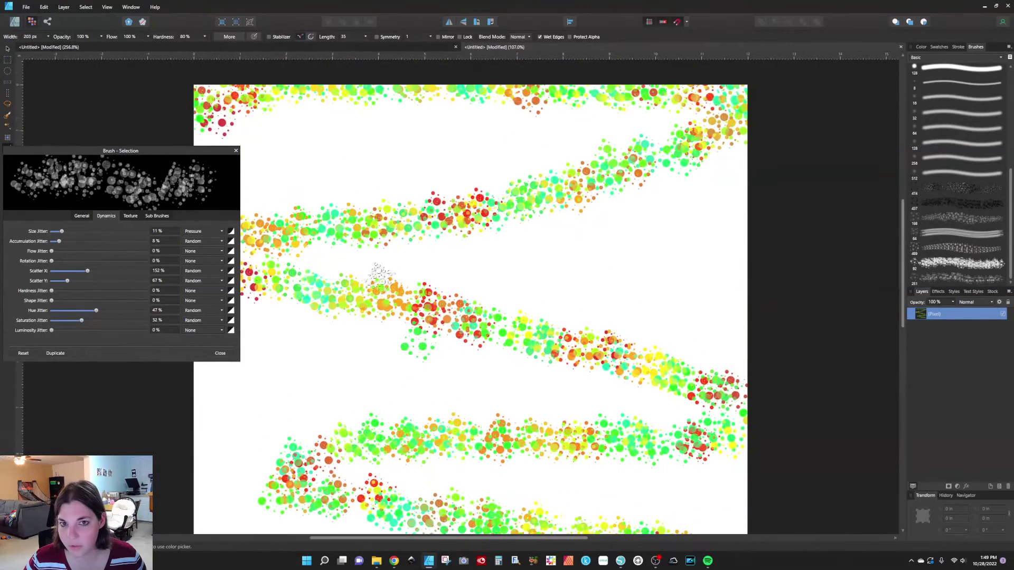
left_click(15, 21)
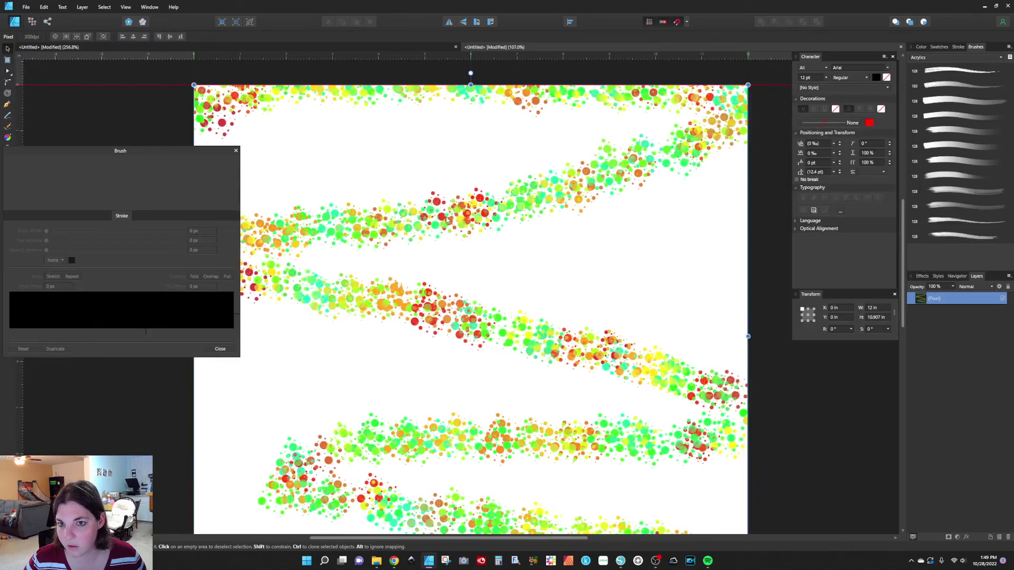
- Switch back to the Pixel persona
left_click(32, 22)
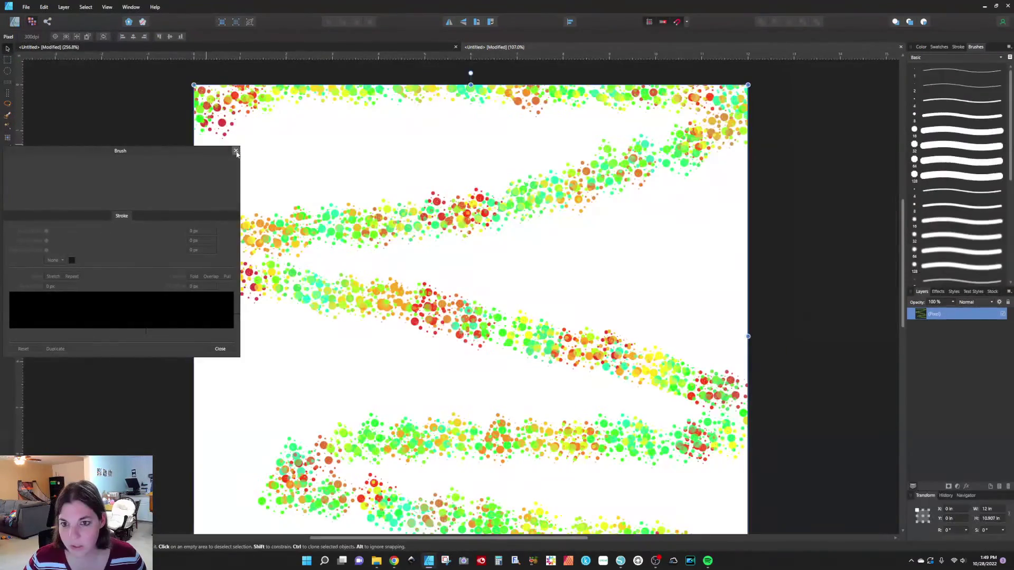